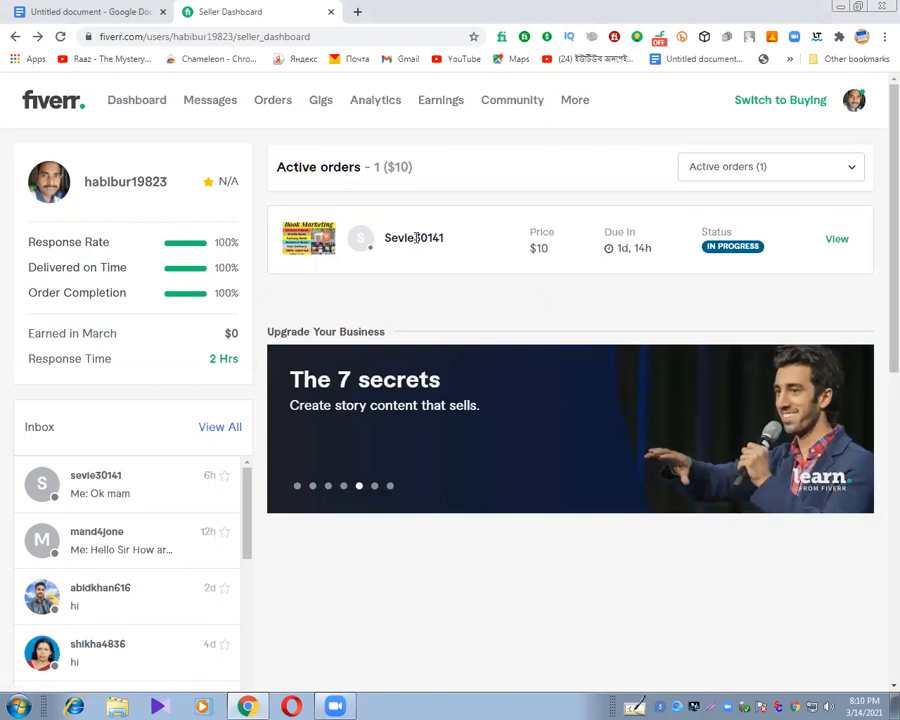
Open the active $10 order and follow the buyer's Amazon link to The Path to Resilience.
{"action": "left_click", "coordinate": [845, 245]}
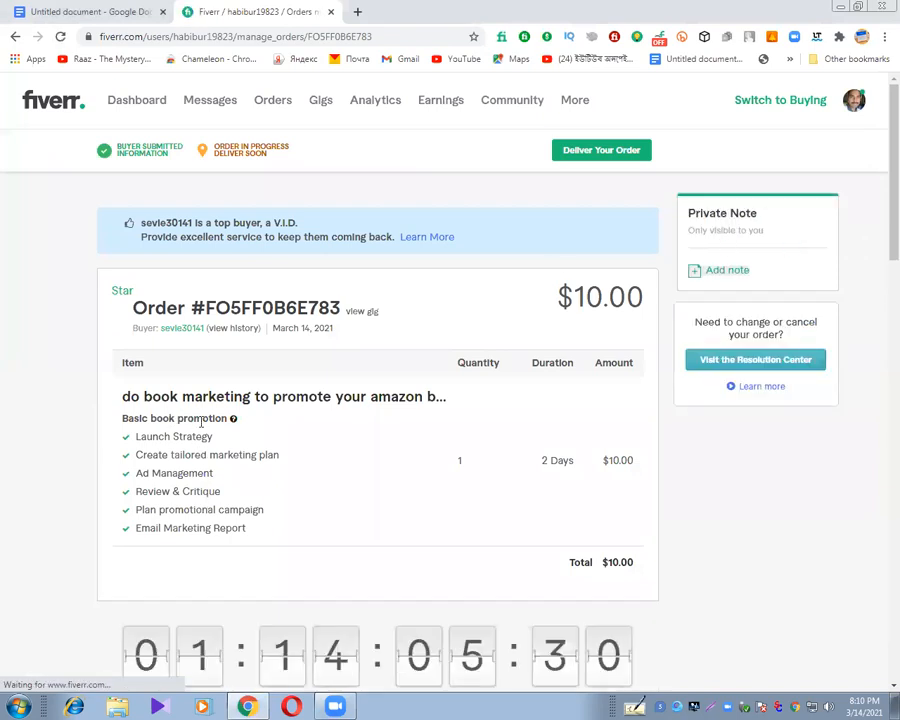
{"action": "scroll", "coordinate": [880, 174], "scroll_direction": "down", "scroll_amount": 3}
{"action": "scroll", "coordinate": [880, 251], "scroll_direction": "down", "scroll_amount": 2}
{"action": "scroll", "coordinate": [878, 309], "scroll_direction": "down", "scroll_amount": 1}
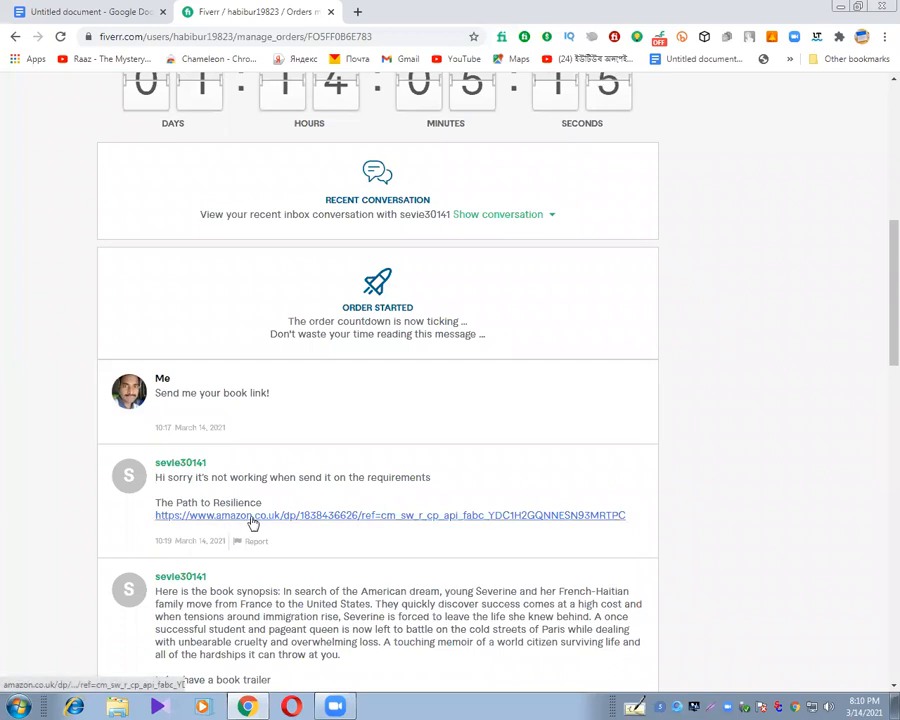
{"action": "scroll", "coordinate": [880, 279], "scroll_direction": "down", "scroll_amount": 1}
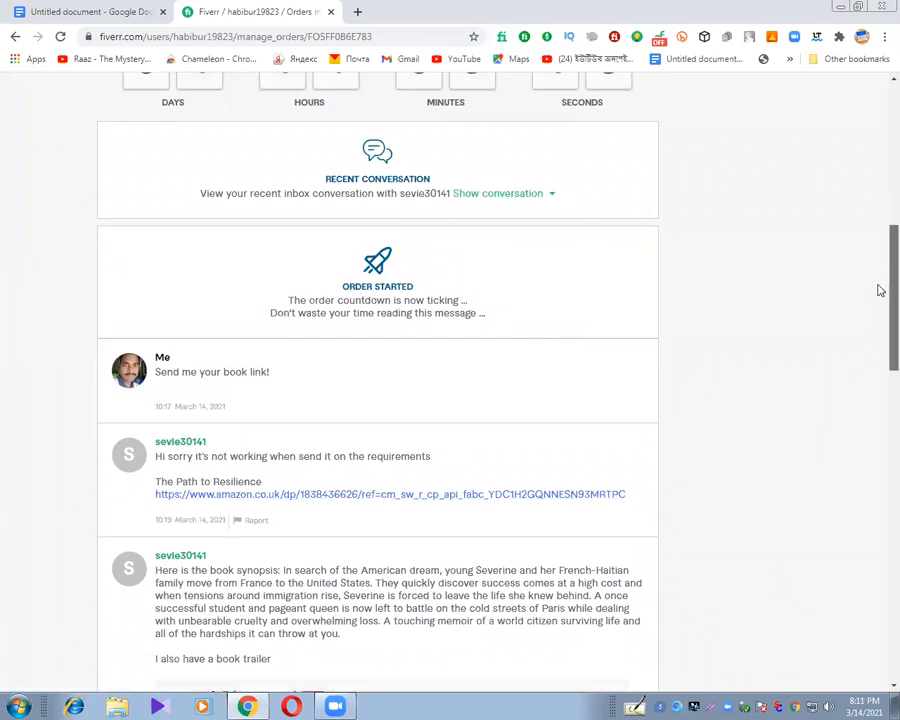
{"action": "scroll", "coordinate": [880, 279], "scroll_direction": "down", "scroll_amount": 3}
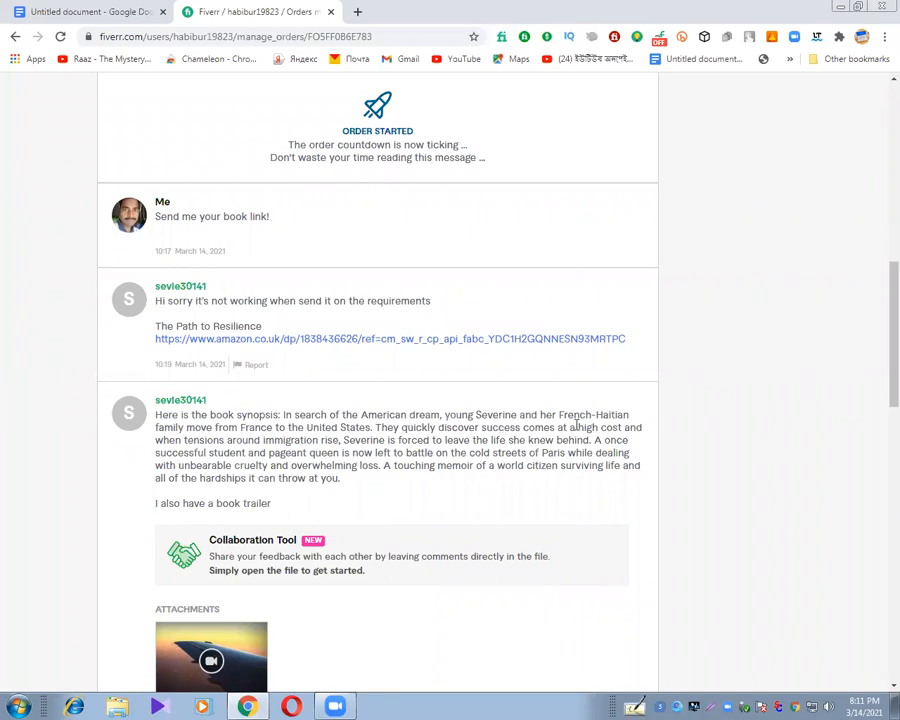
{"action": "left_click", "coordinate": [280, 341]}
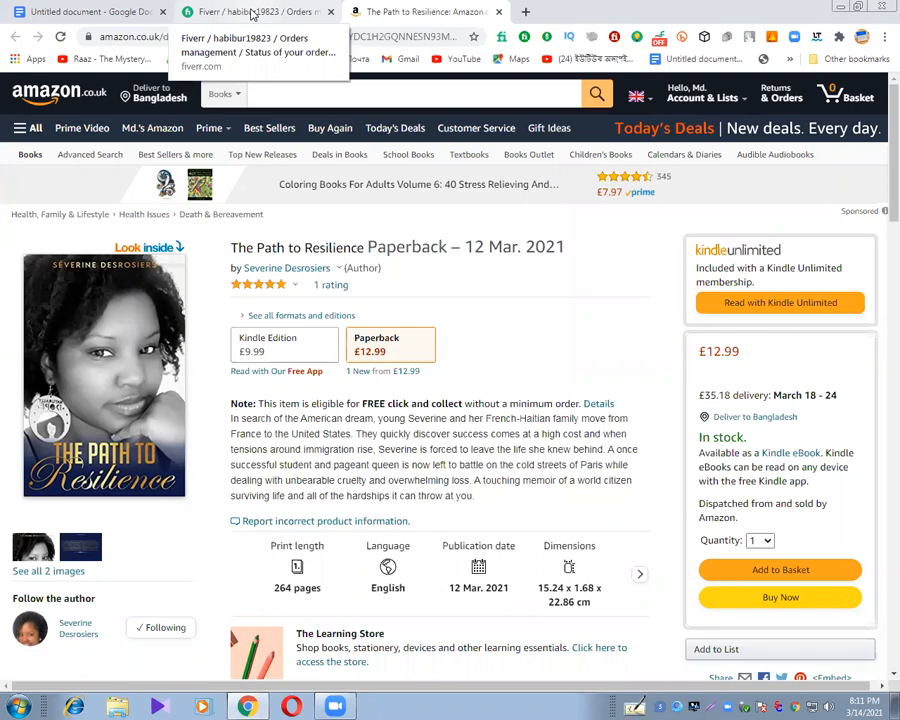
In the Google Docs document, remove "Paperback – 12 Mar. 2021" from the title and keep the amzn.to link on its own line.
{"action": "left_click", "coordinate": [37, 11]}
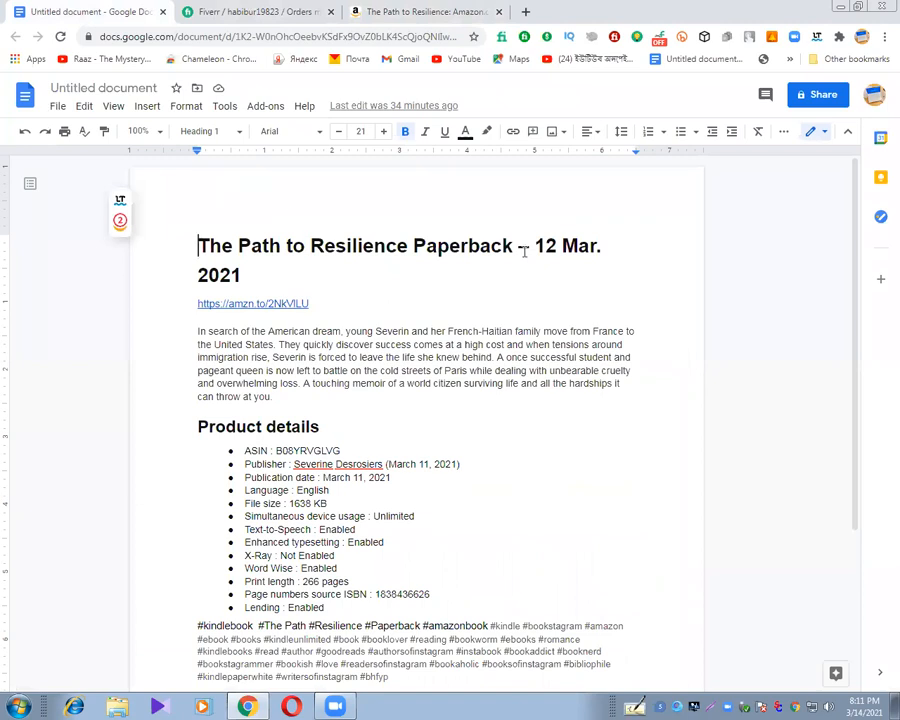
{"action": "left_click_drag", "start_coordinate": [414, 245], "coordinate": [603, 286]}
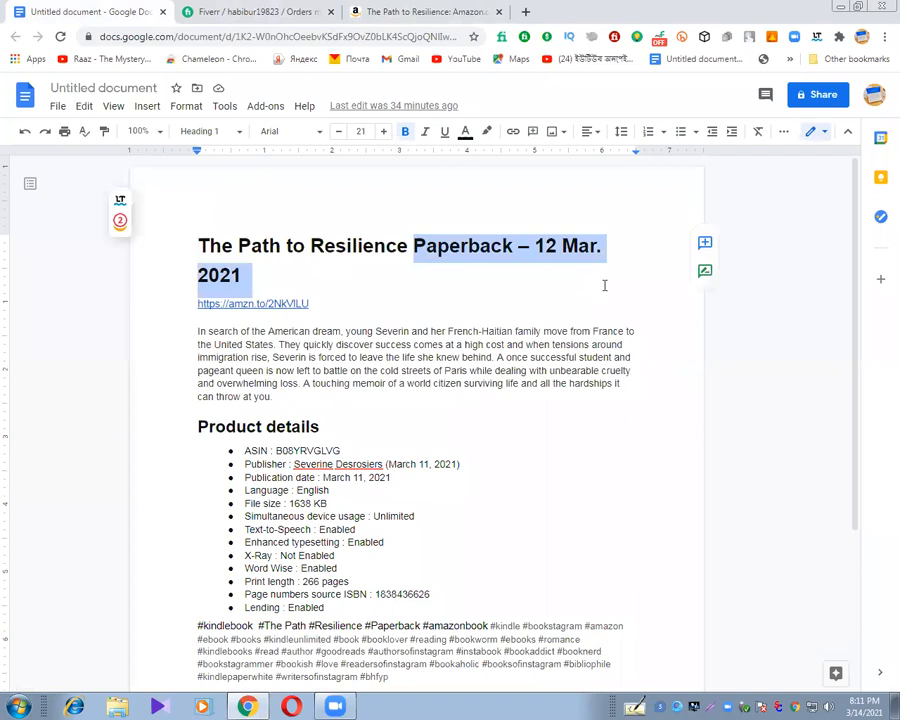
{"action": "type", "text": "https://amzn.to/2NkVlLU"}
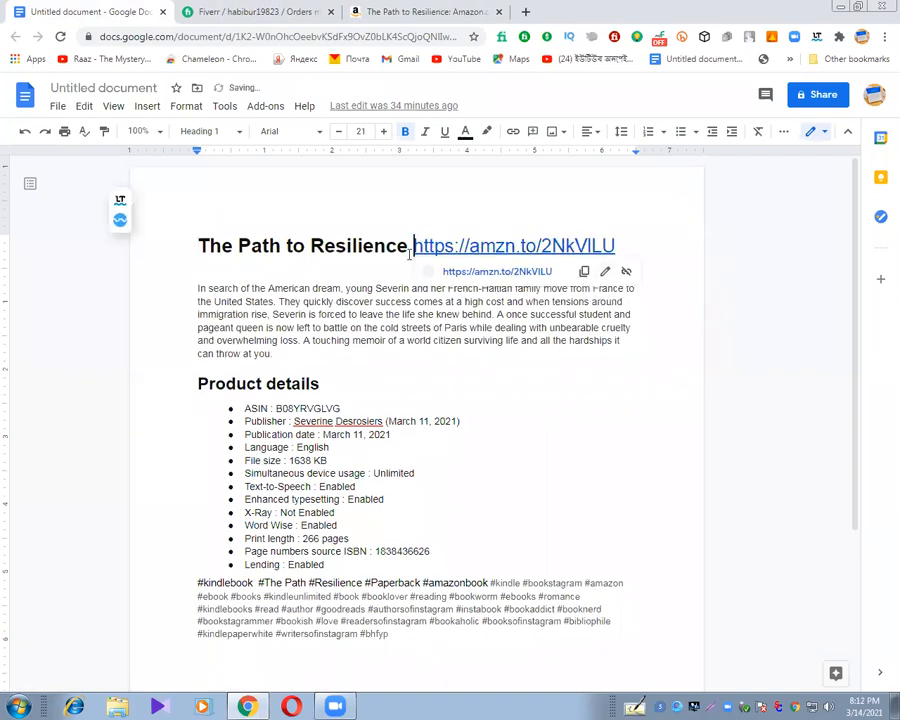
{"action": "key", "text": "Return"}
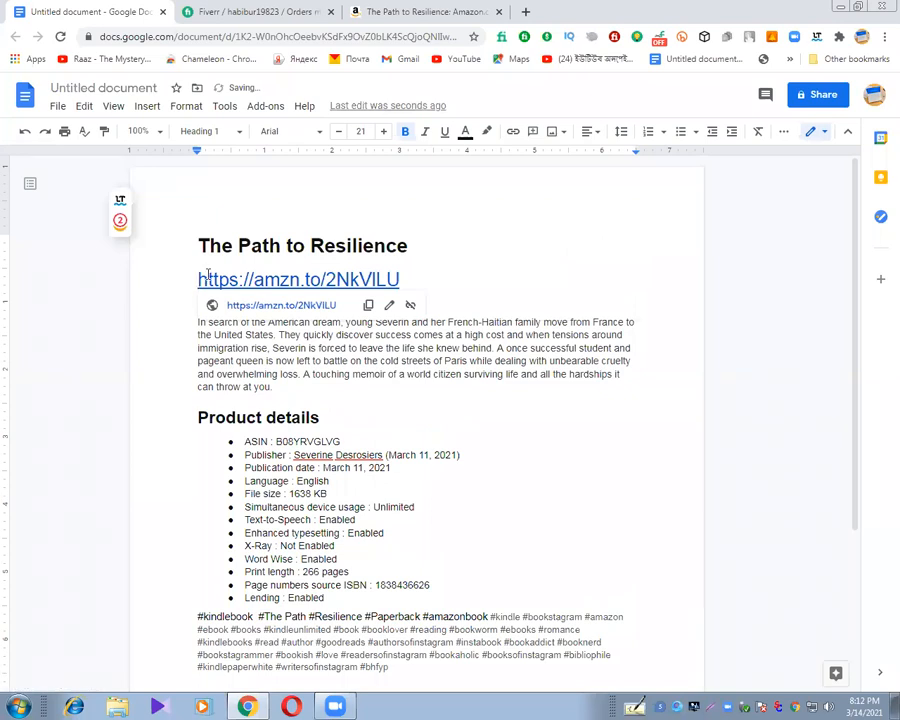
Add a "Buy Now:-" line between the book title and the link.
{"action": "key", "text": "Return"}
{"action": "key", "text": "Up"}
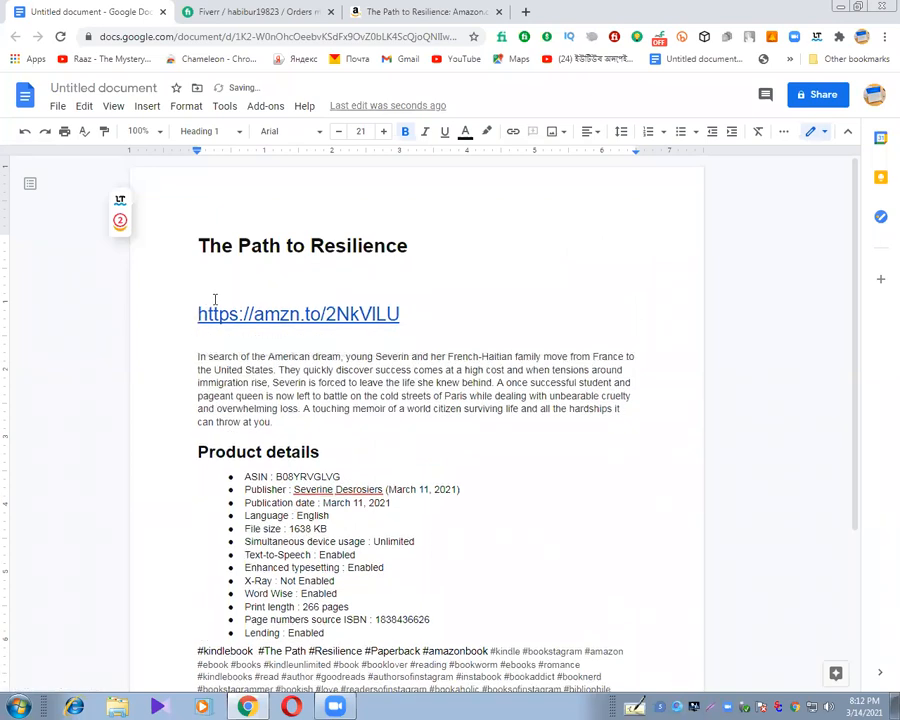
{"action": "type", "text": "Buy Now:-"}
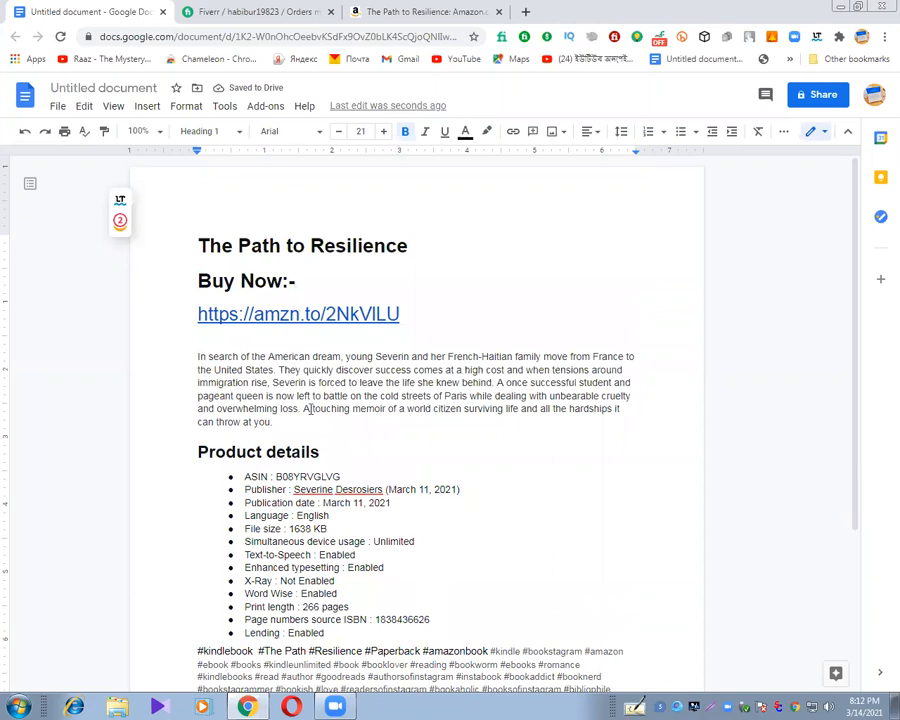
Delete the old synopsis, product details and hashtags below the link.
{"action": "left_click_drag", "start_coordinate": [291, 424], "coordinate": [186, 363]}
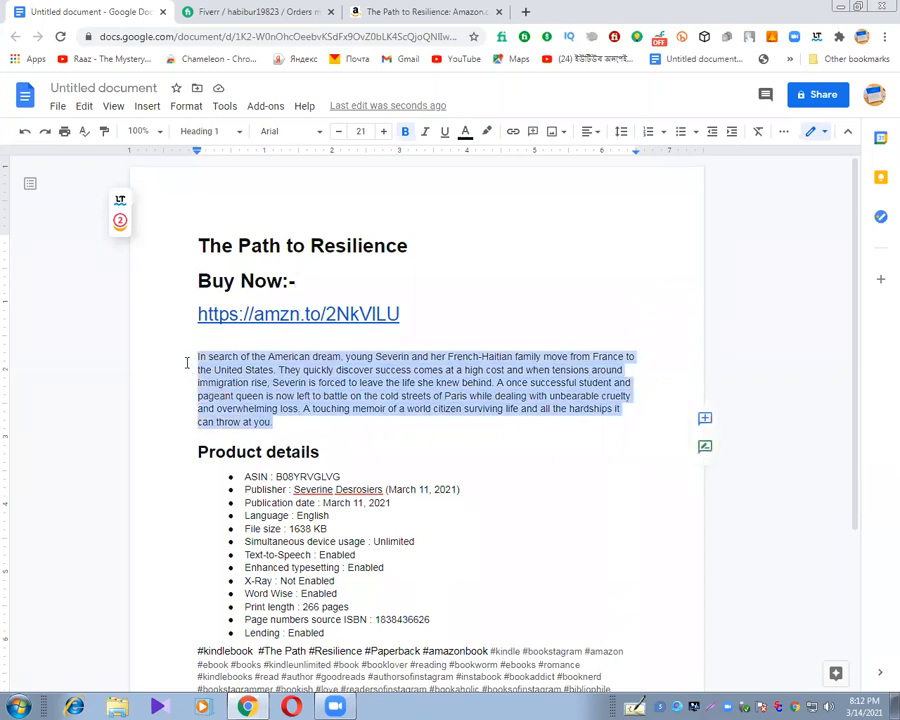
{"action": "left_click", "coordinate": [338, 632]}
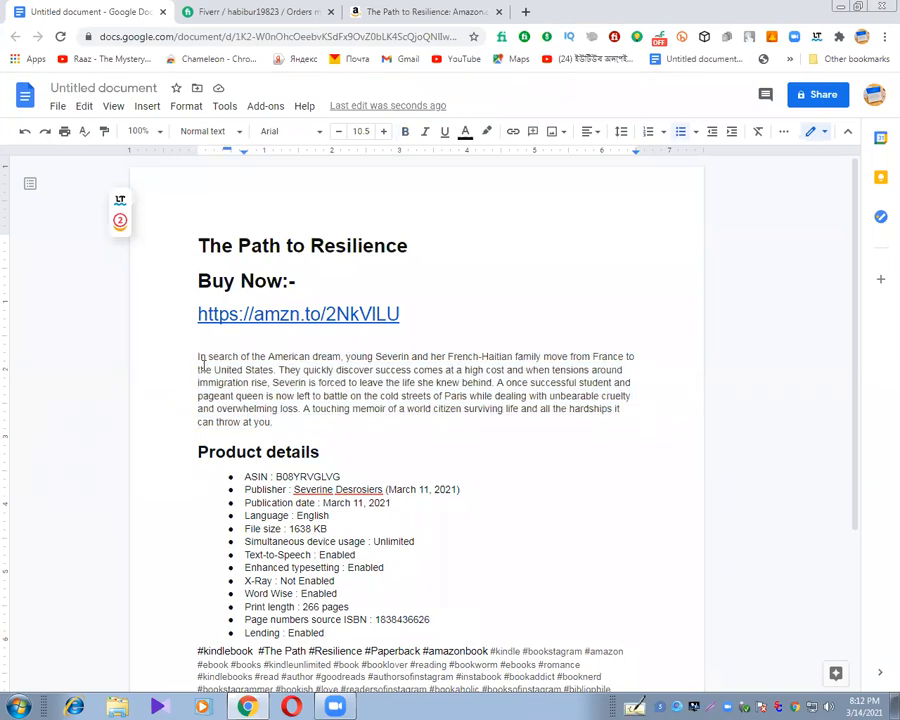
{"action": "left_click_drag", "start_coordinate": [200, 361], "coordinate": [500, 692]}
{"action": "left_click_drag", "start_coordinate": [519, 617], "coordinate": [514, 658]}
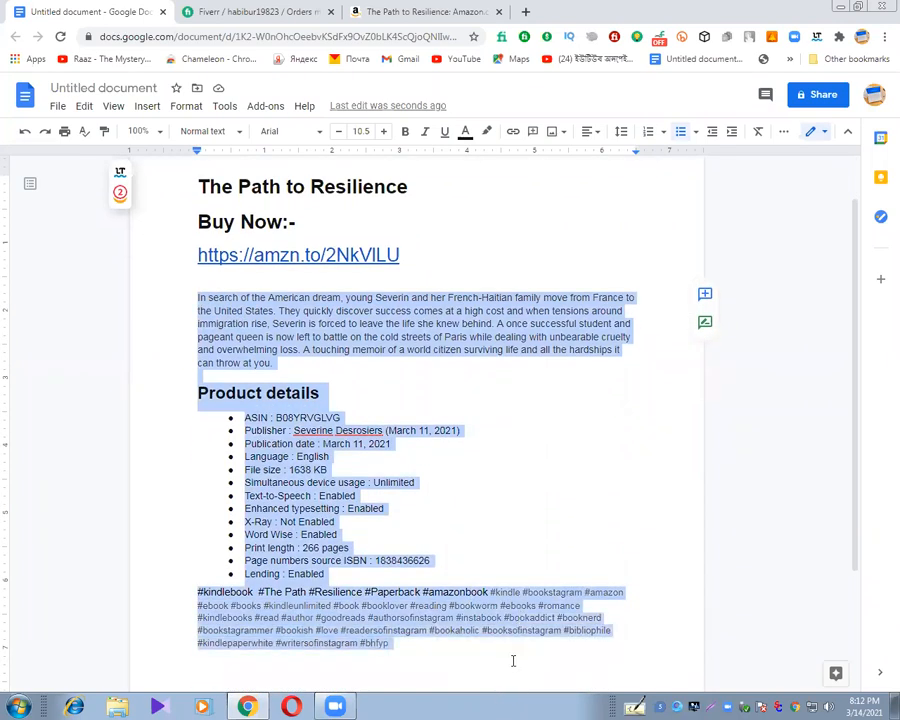
{"action": "key", "text": "Delete"}
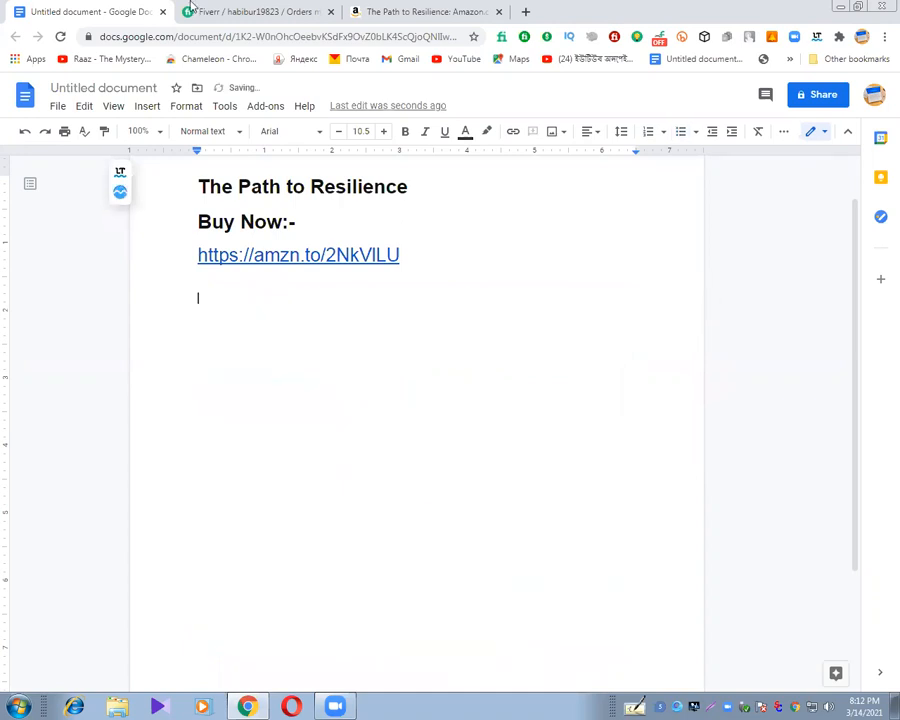
Copy the book description paragraph from the Amazon page and paste it below the link in the Google Docs document.
{"action": "left_click", "coordinate": [422, 14]}
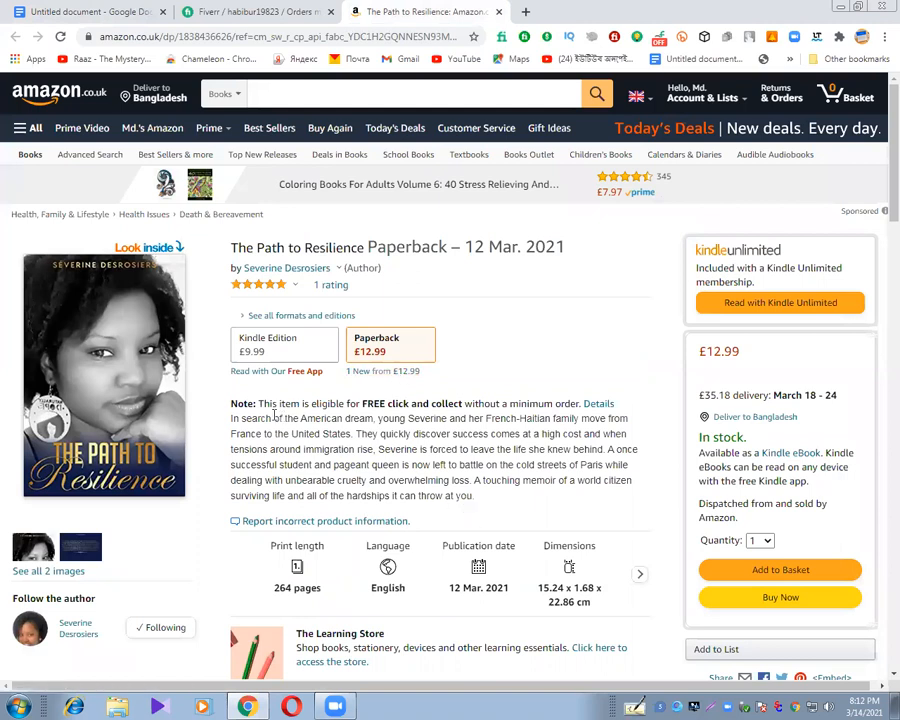
{"action": "left_click_drag", "start_coordinate": [474, 497], "coordinate": [223, 404]}
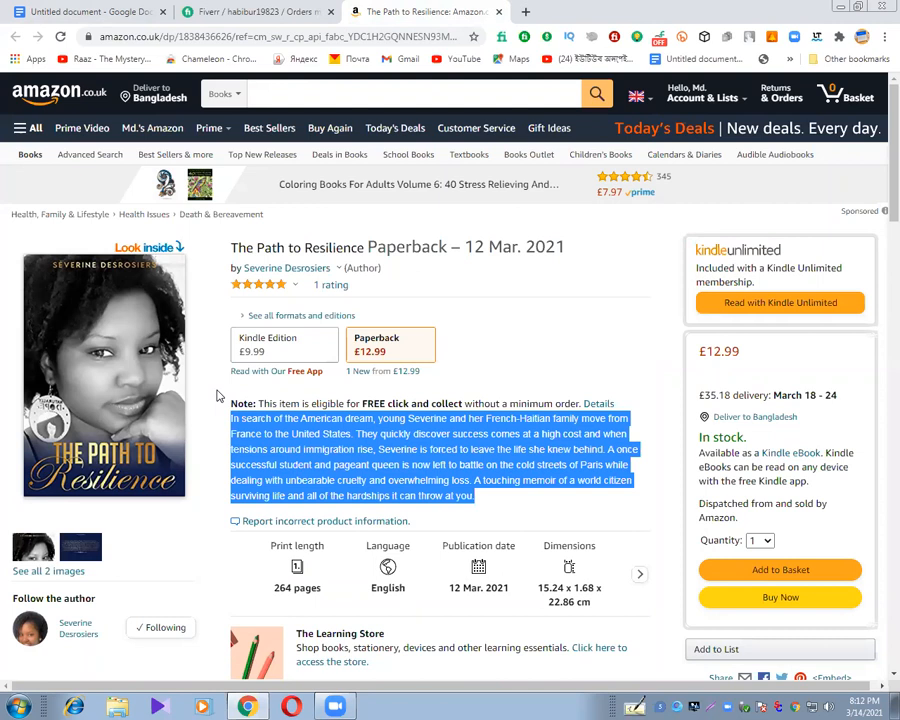
{"action": "left_click", "coordinate": [490, 497]}
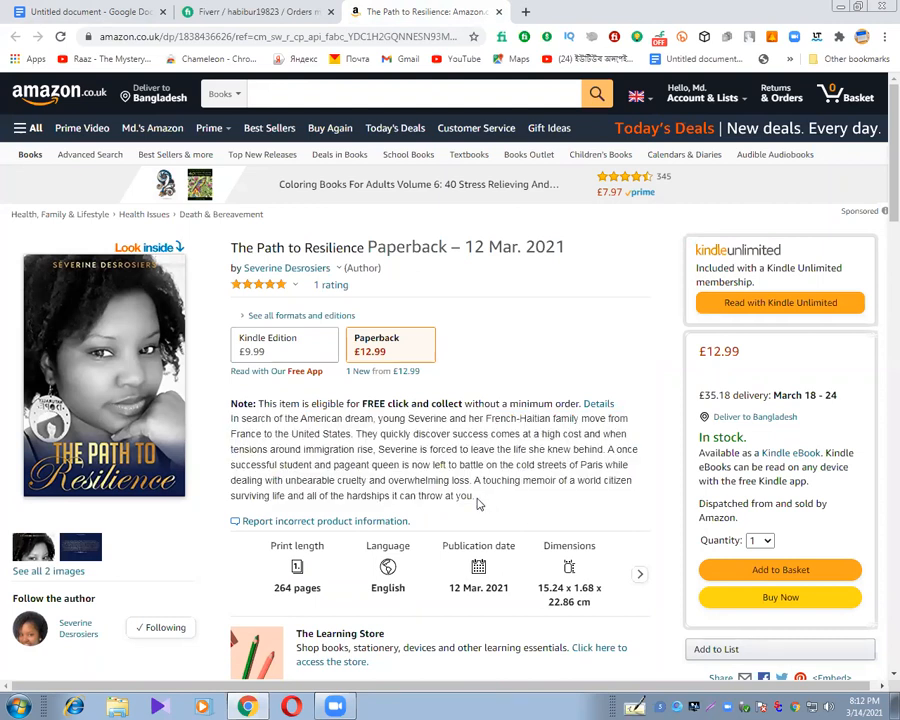
{"action": "left_click_drag", "start_coordinate": [476, 494], "coordinate": [225, 412]}
{"action": "key", "text": "ctrl+c"}
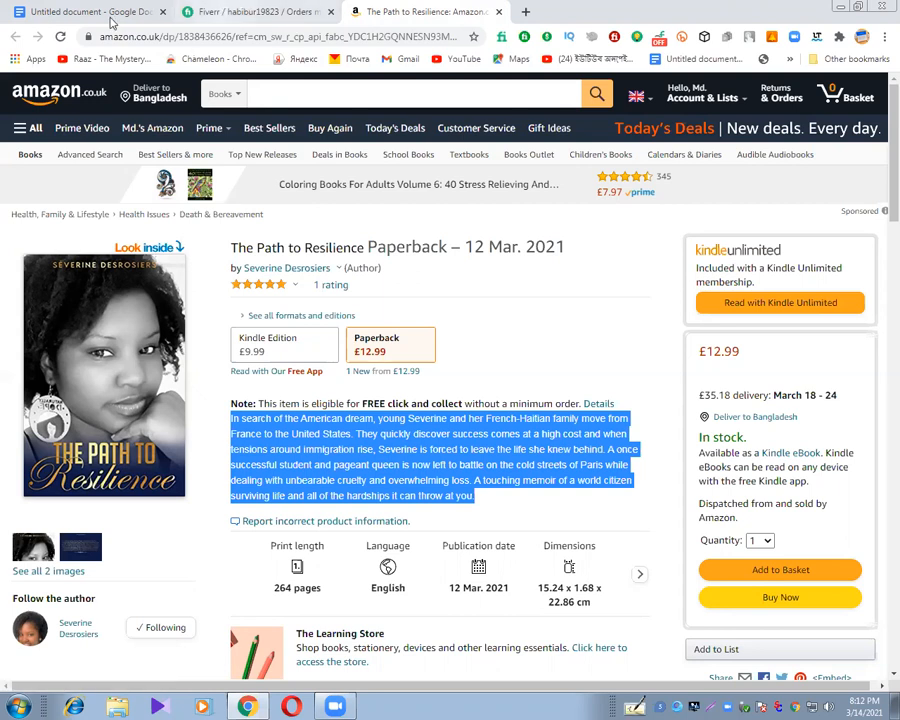
{"action": "left_click", "coordinate": [245, 13]}
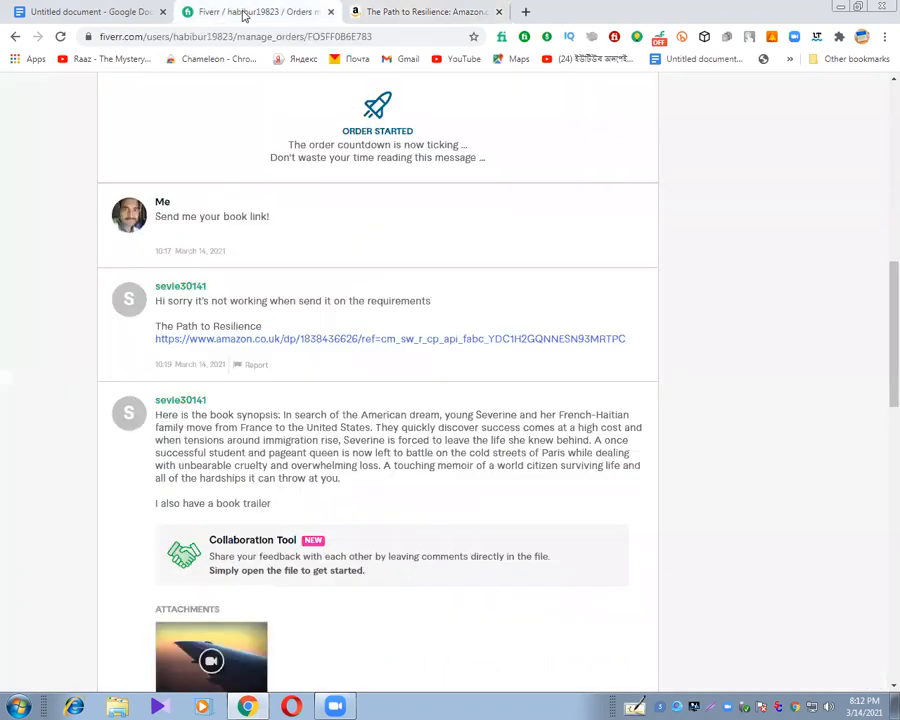
{"action": "left_click", "coordinate": [126, 13]}
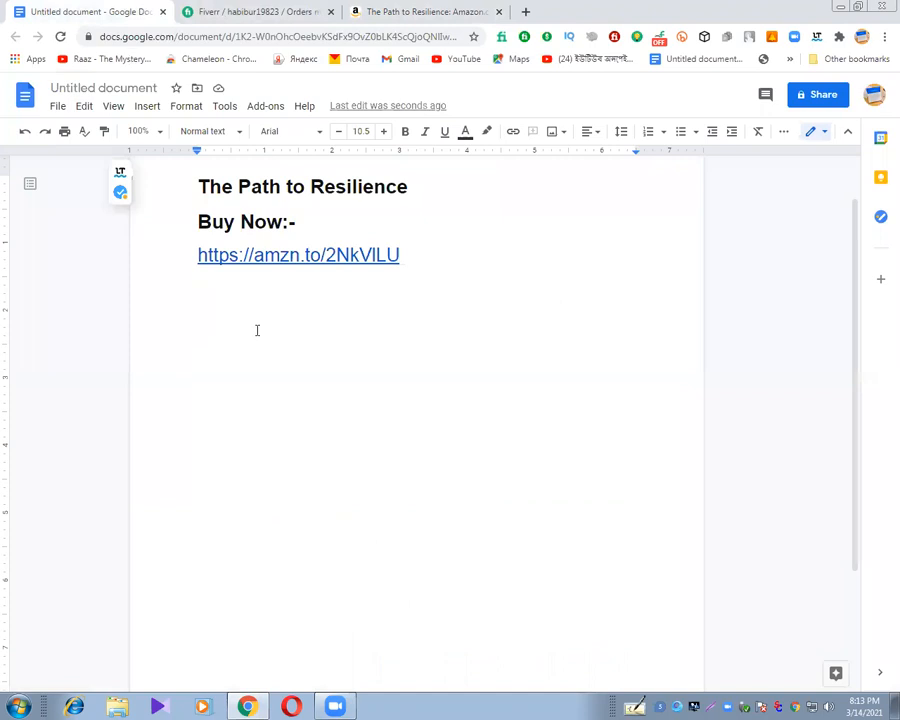
{"action": "key", "text": "ctrl+v"}
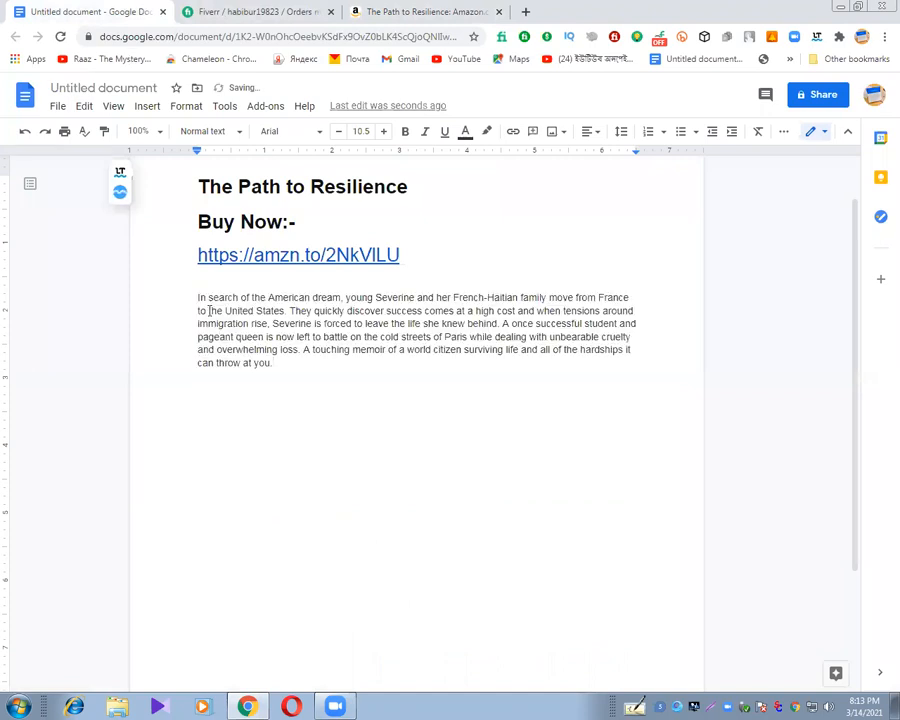
Add the label "Book description:-" on the empty line above the pasted description.
{"action": "left_click", "coordinate": [199, 284]}
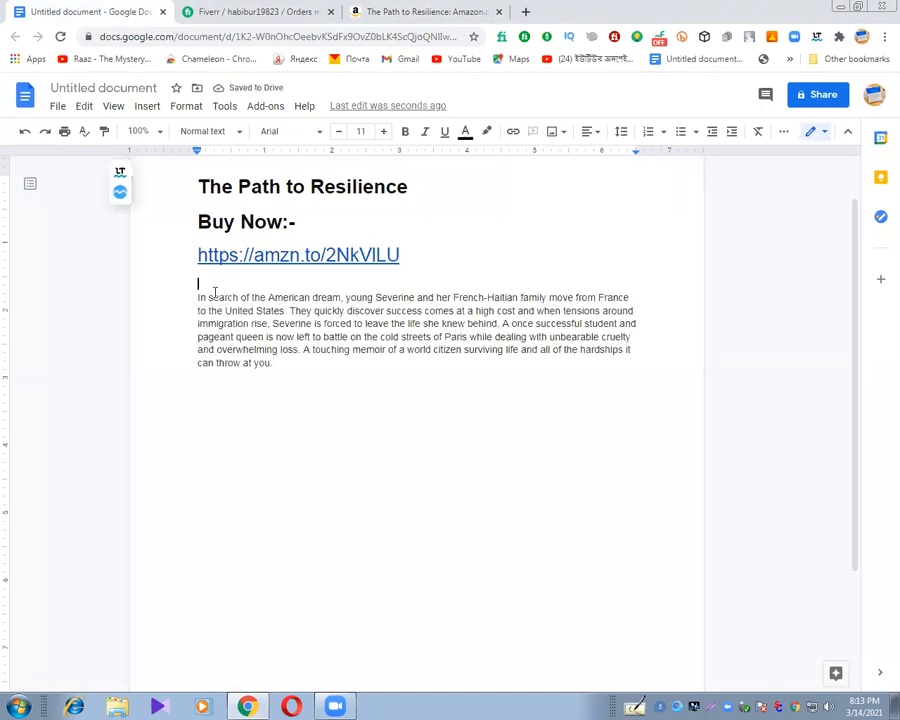
{"action": "type", "text": "Book dercription"}
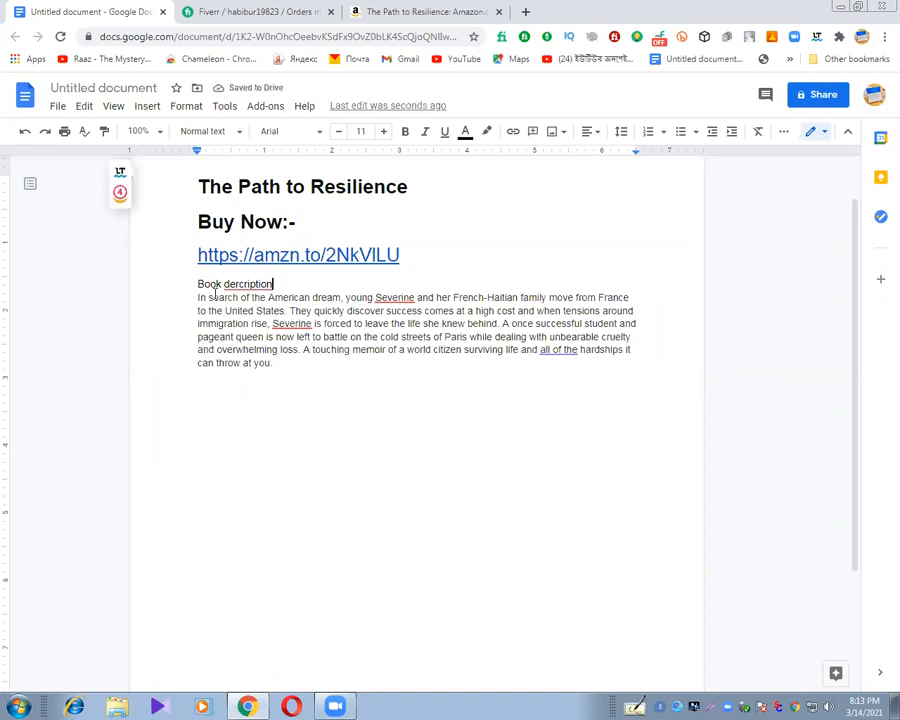
{"action": "type", "text": ":-"}
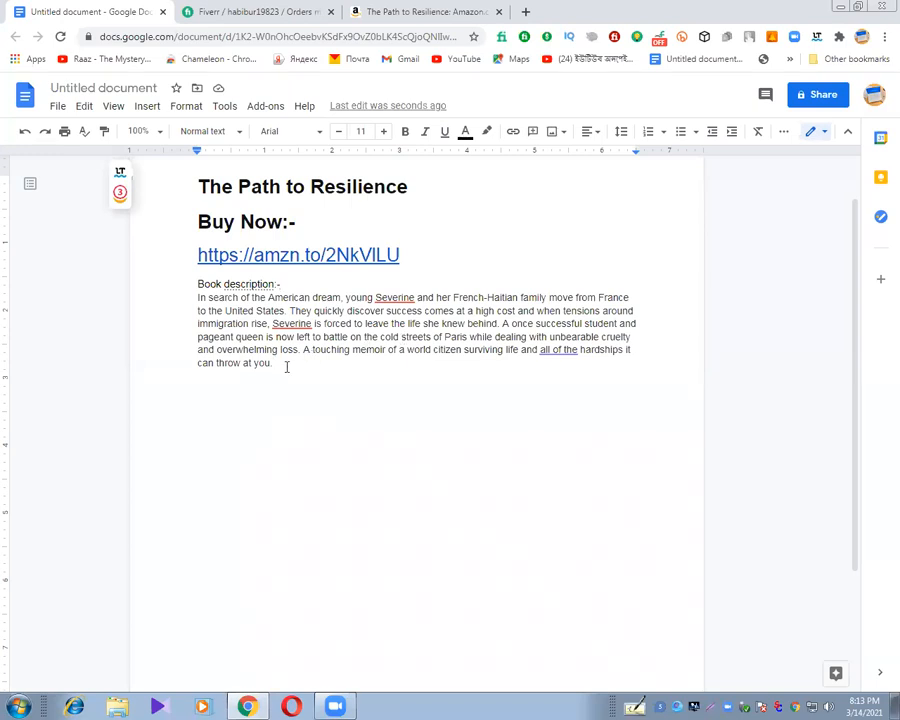
Start a hashtag line below the description with #amazon #amazonbook #amazonbooks.
{"action": "key", "text": "Return"}
{"action": "type", "text": "#amazon"}
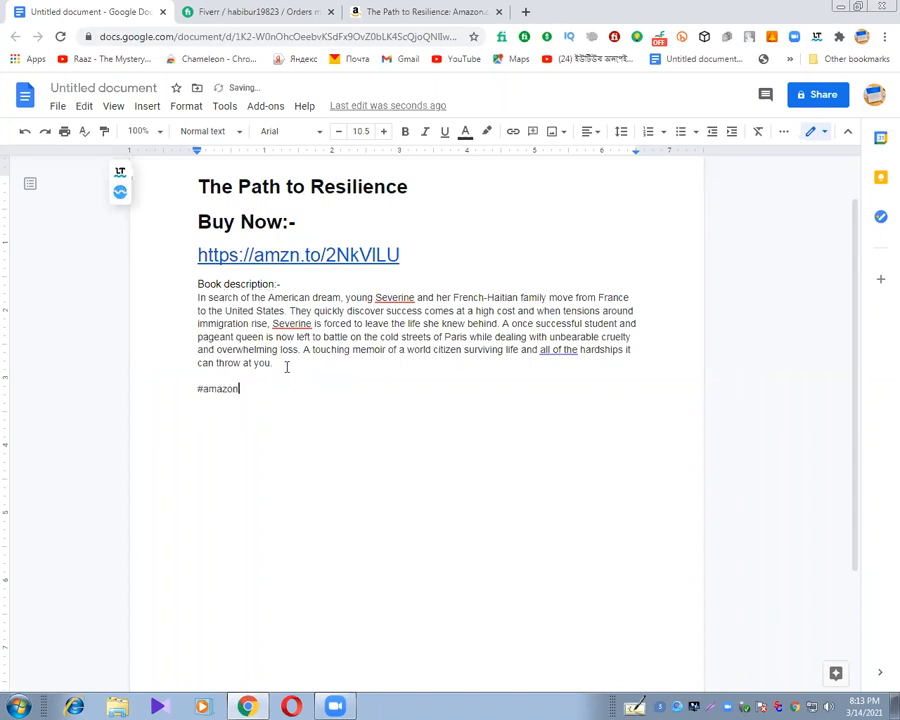
{"action": "type", "text": " #ama"}
{"action": "type", "text": "zonbook"}
{"action": "type", "text": " #ama"}
{"action": "type", "text": "boo"}
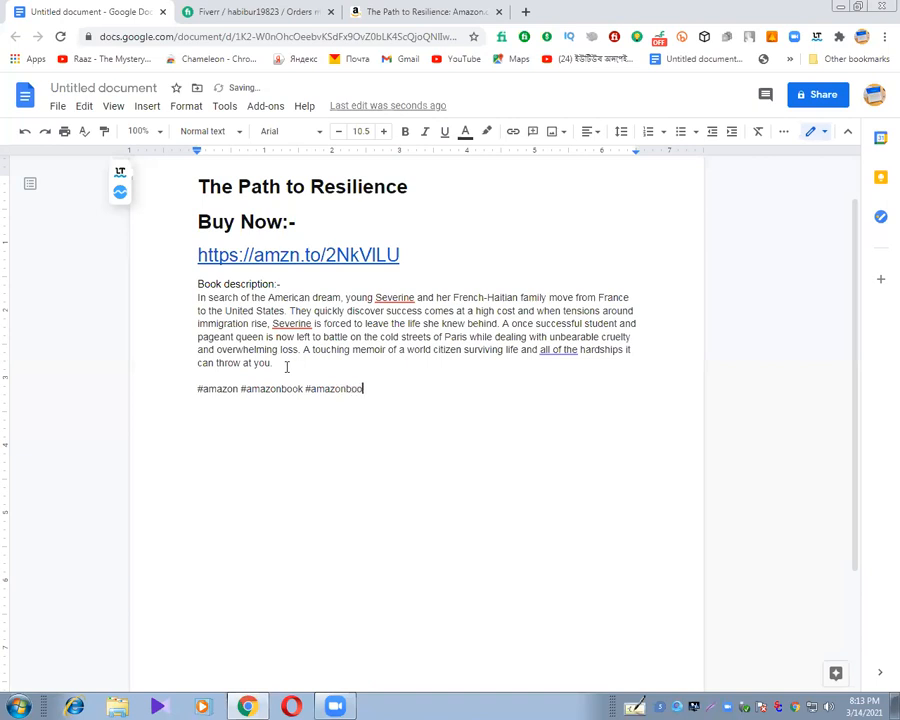
{"action": "type", "text": "ks #book #books #"}
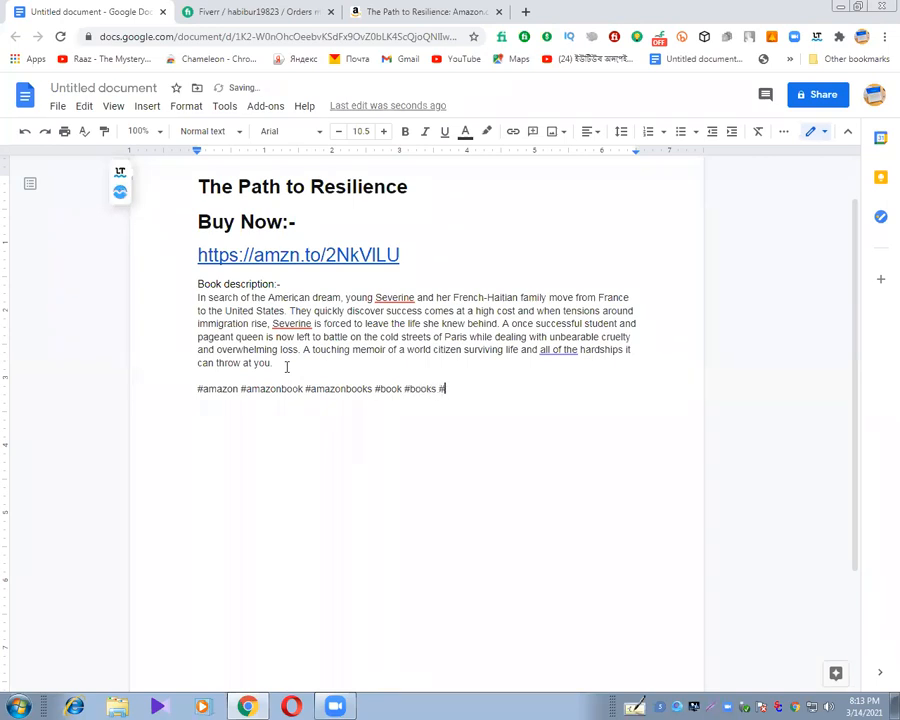
Add #book and #books to the hashtag line.
{"action": "type", "text": "resilience #thepath"}
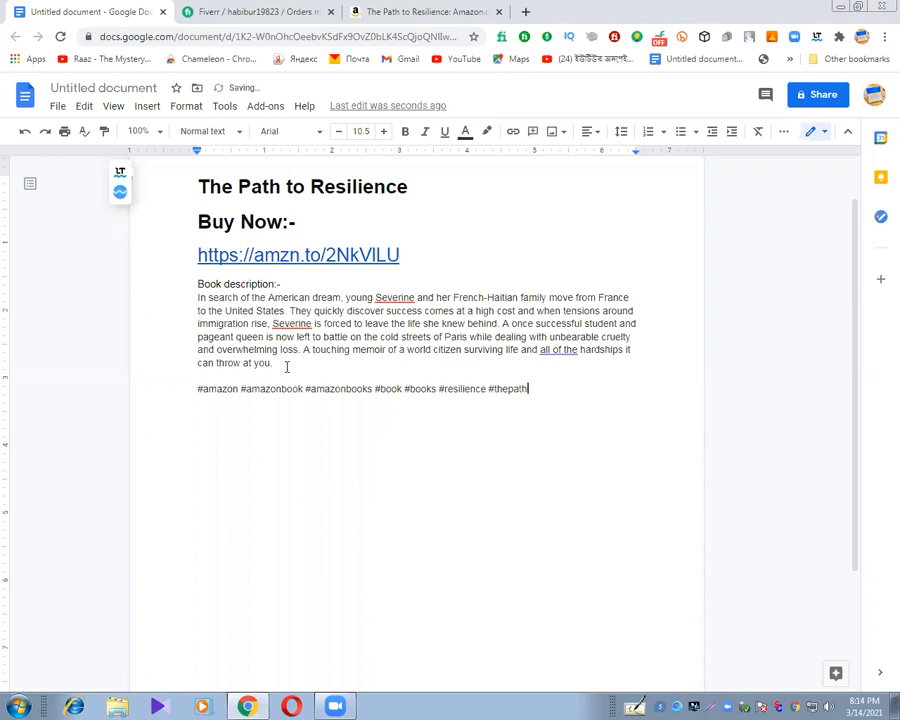
{"action": "type", "text": " #paperback"}
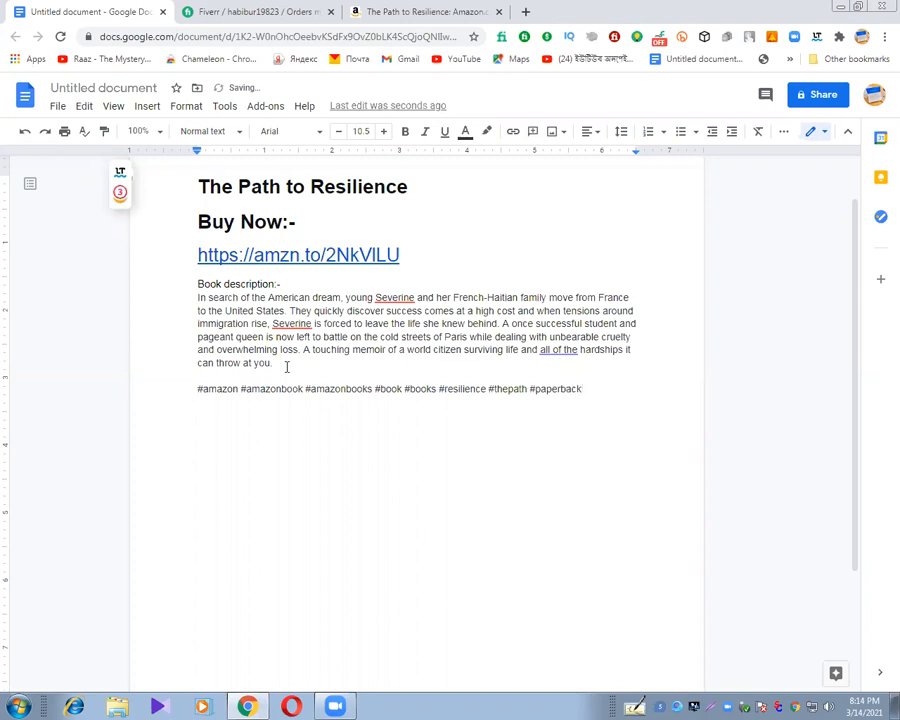
{"action": "type", "text": " #paperback"}
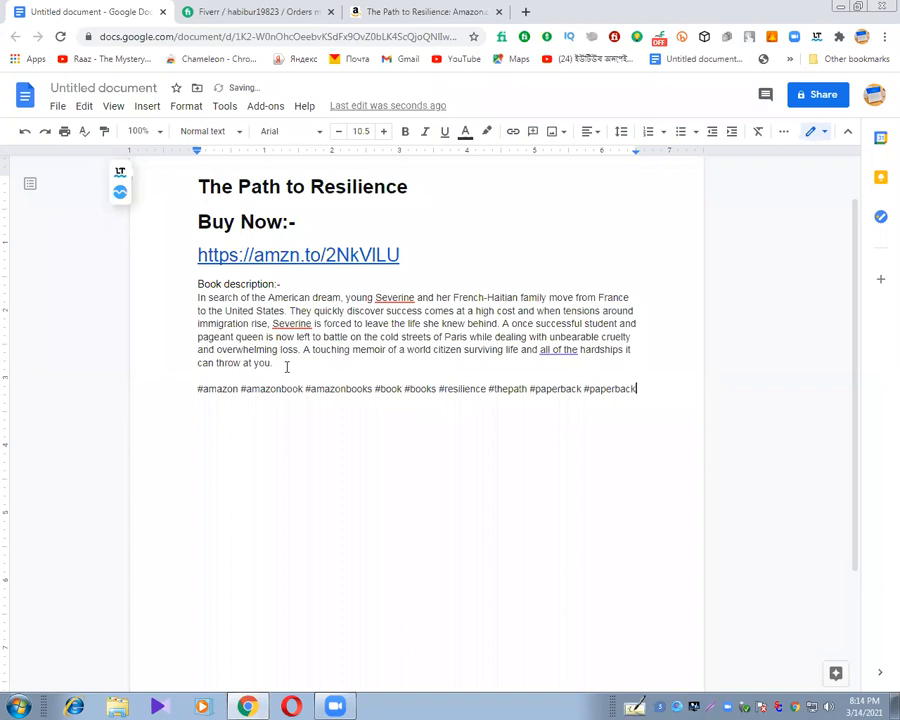
{"action": "type", "text": "book #a"}
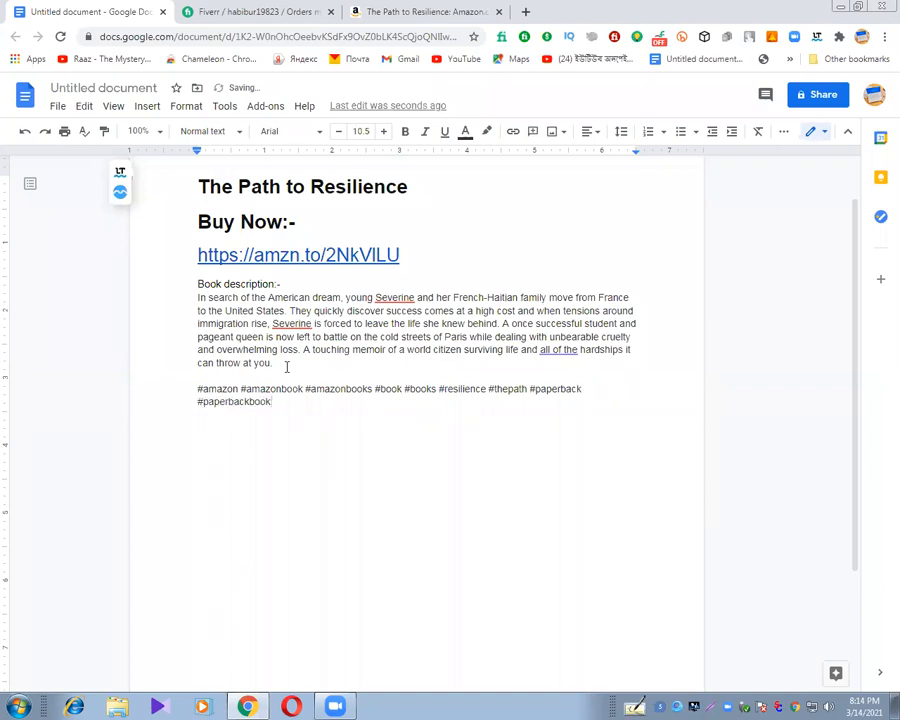
{"action": "type", "text": "mazonpaperback"}
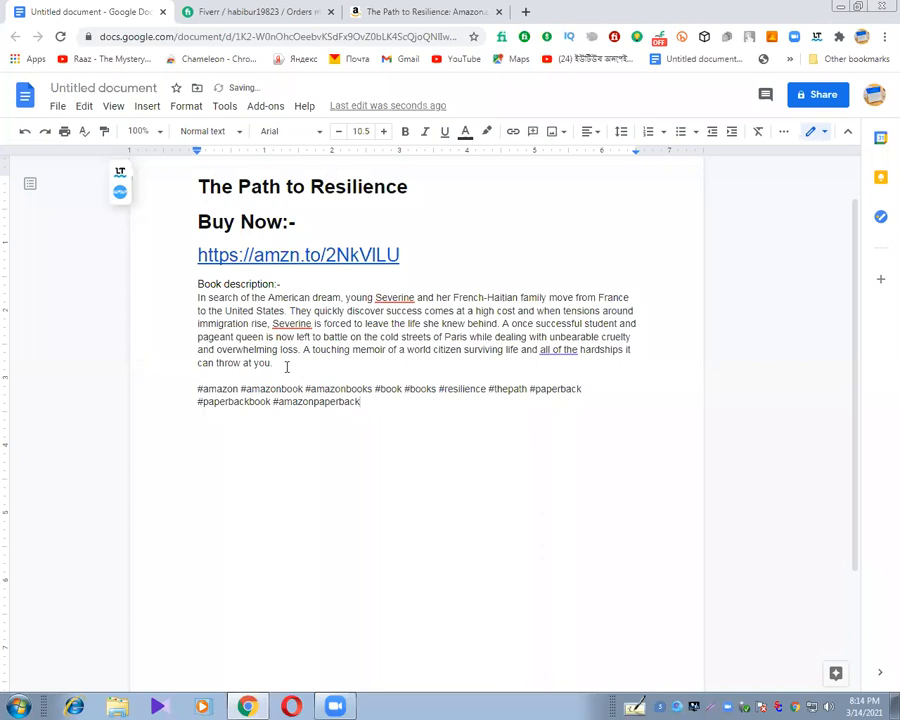
{"action": "type", "text": " #bestbook"}
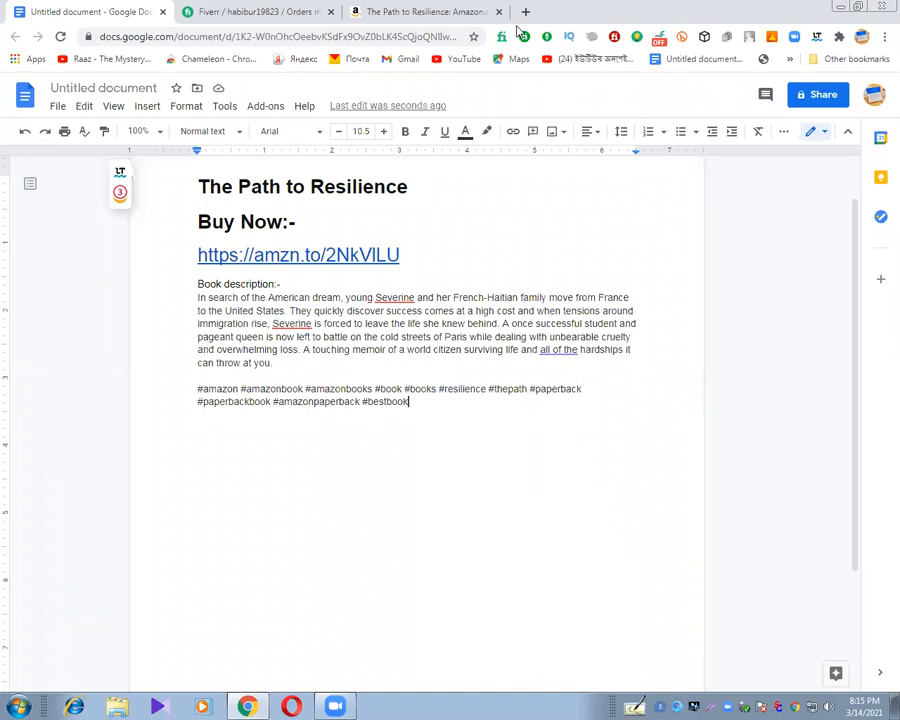
Open facebook.com in a new browser tab.
{"action": "left_click", "coordinate": [525, 12]}
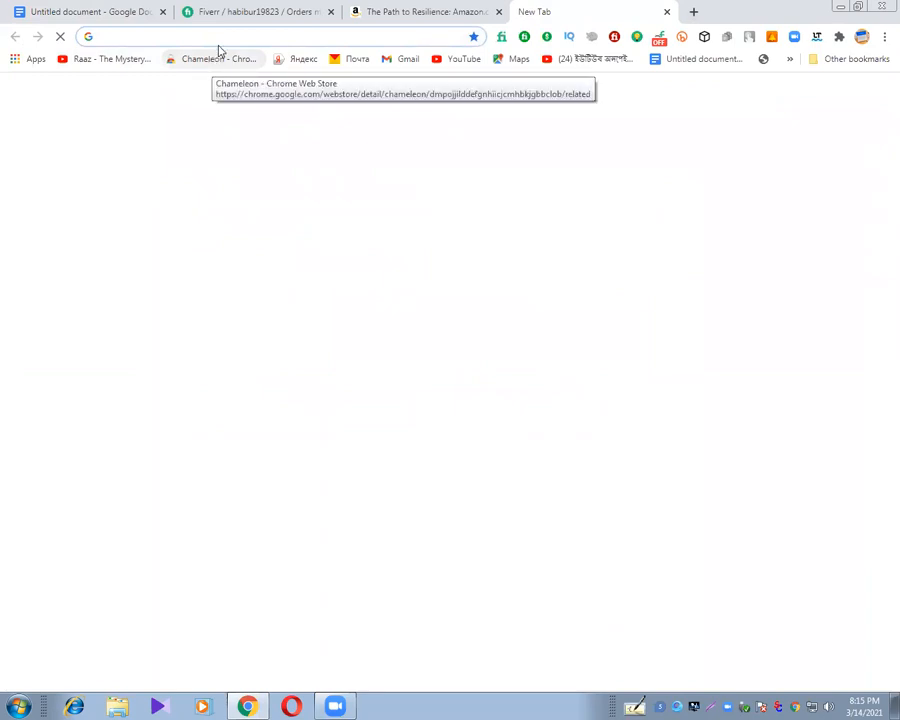
{"action": "type", "text": "facebook.com"}
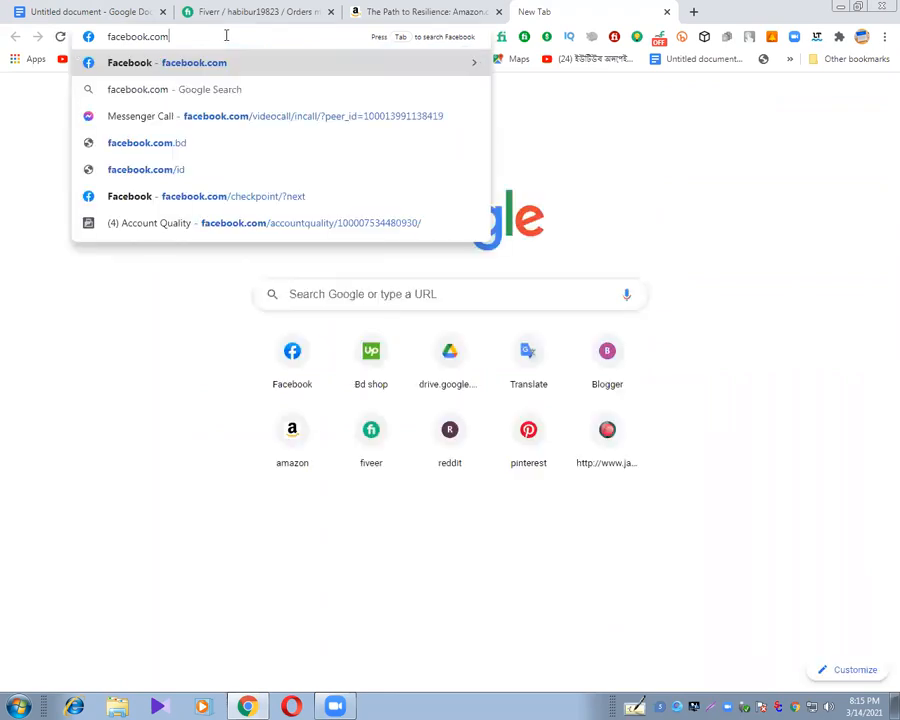
{"action": "key", "text": "Return"}
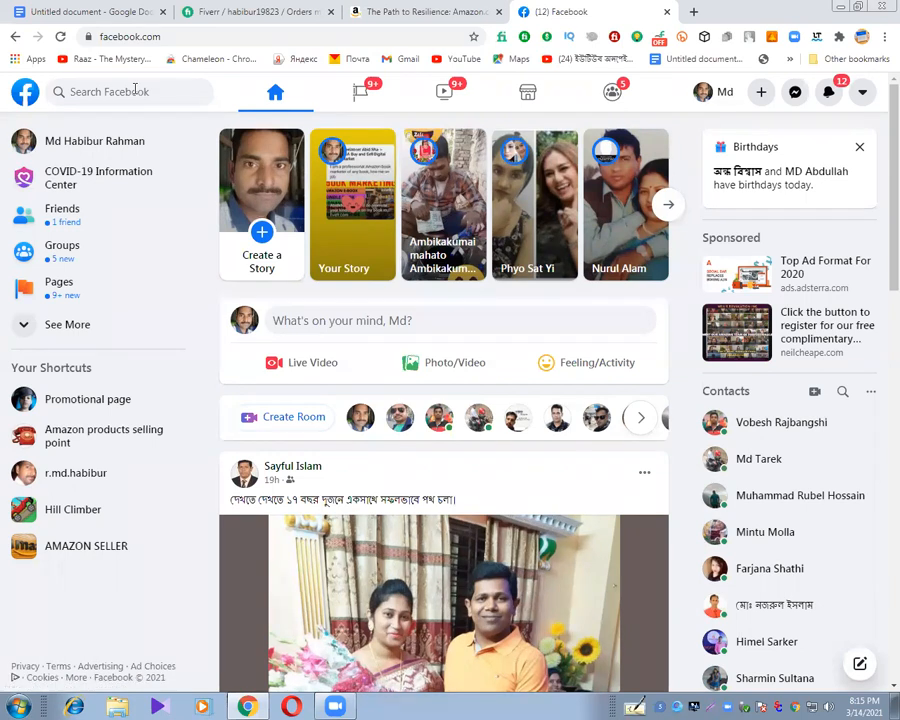
Search Facebook for "amazon book in uk" and limit the results to groups.
{"action": "left_click", "coordinate": [140, 91]}
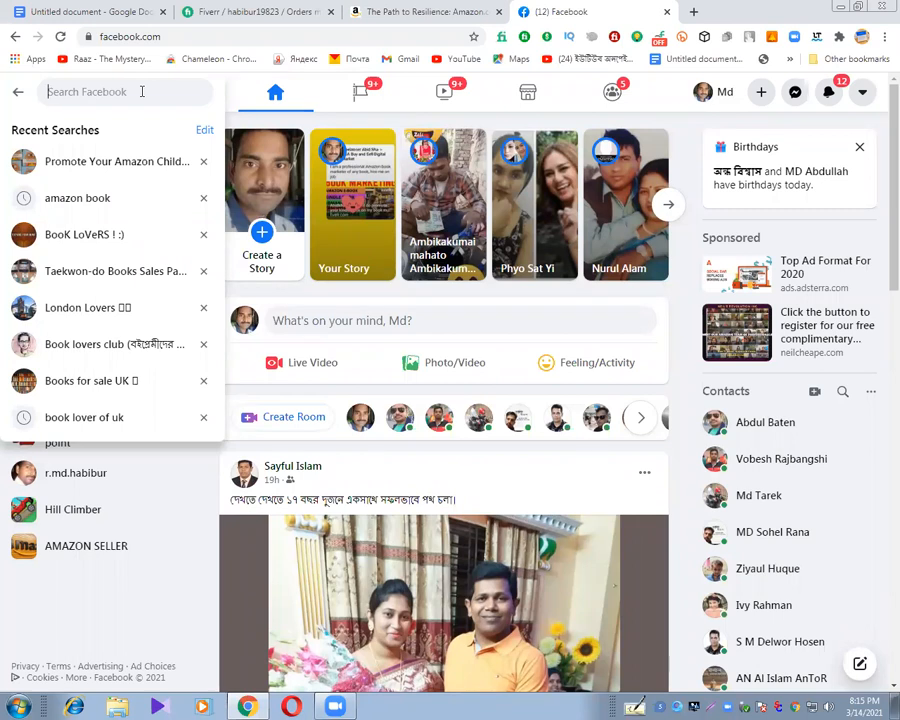
{"action": "type", "text": "ama"}
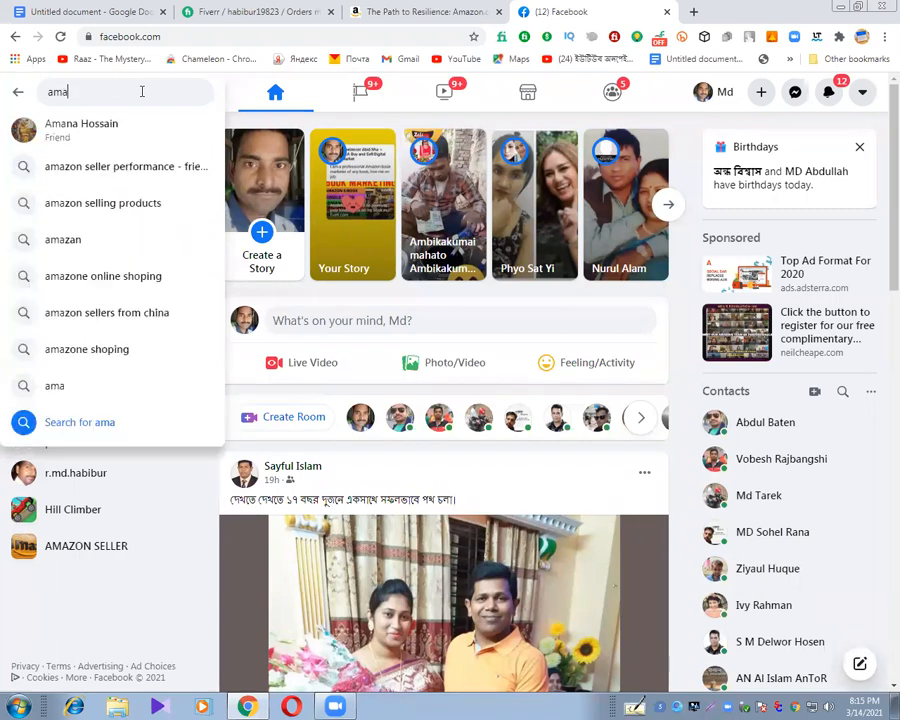
{"action": "type", "text": "zon"}
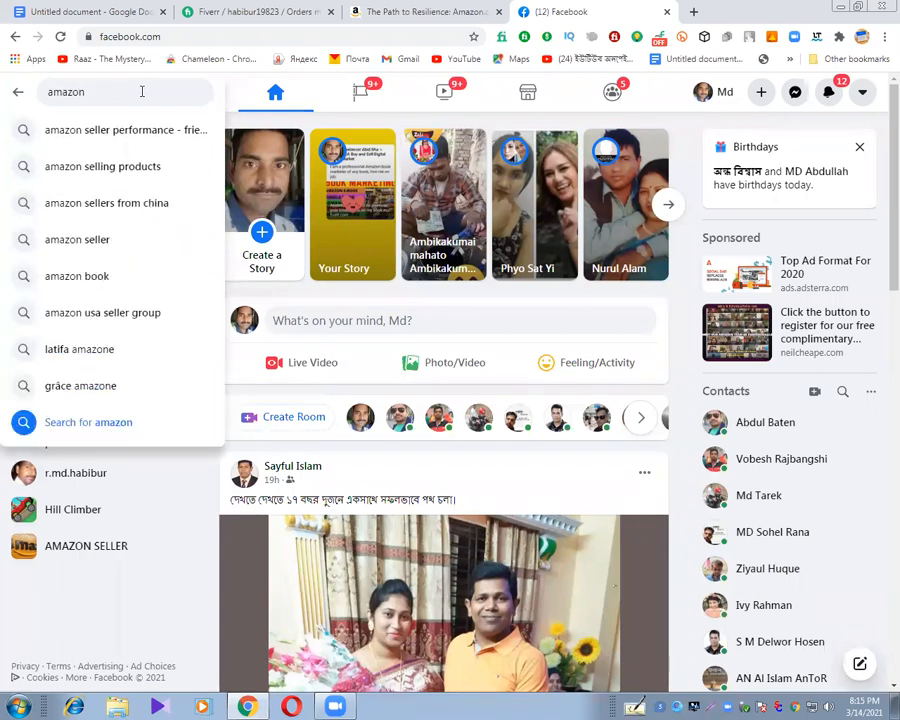
{"action": "type", "text": " book in us"}
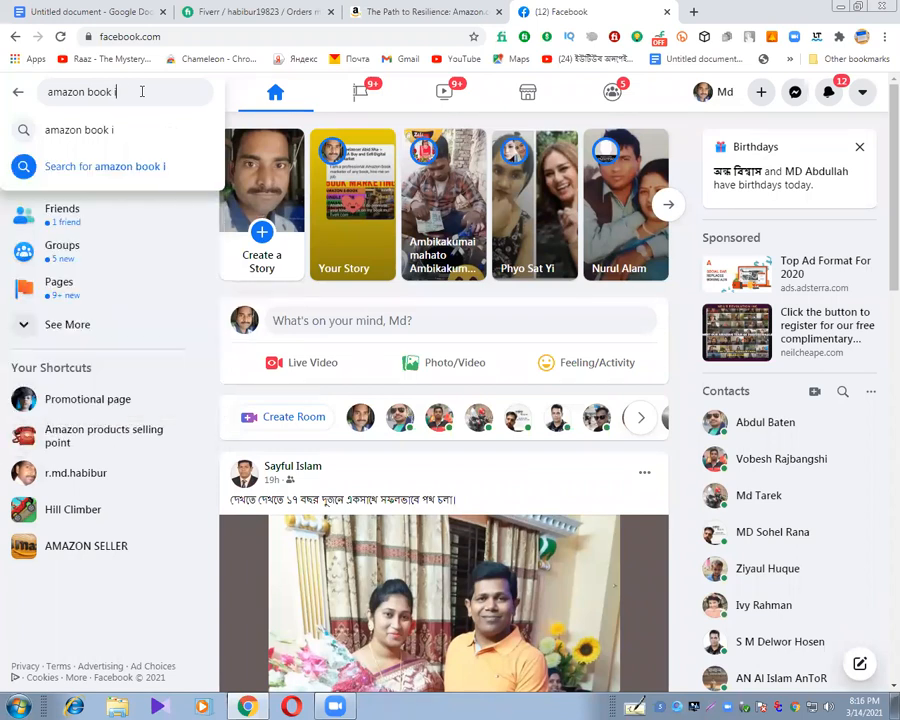
{"action": "type", "text": "a"}
{"action": "key", "text": "BackSpace"}
{"action": "key", "text": "BackSpace"}
{"action": "type", "text": "k"}
{"action": "key", "text": "Return"}
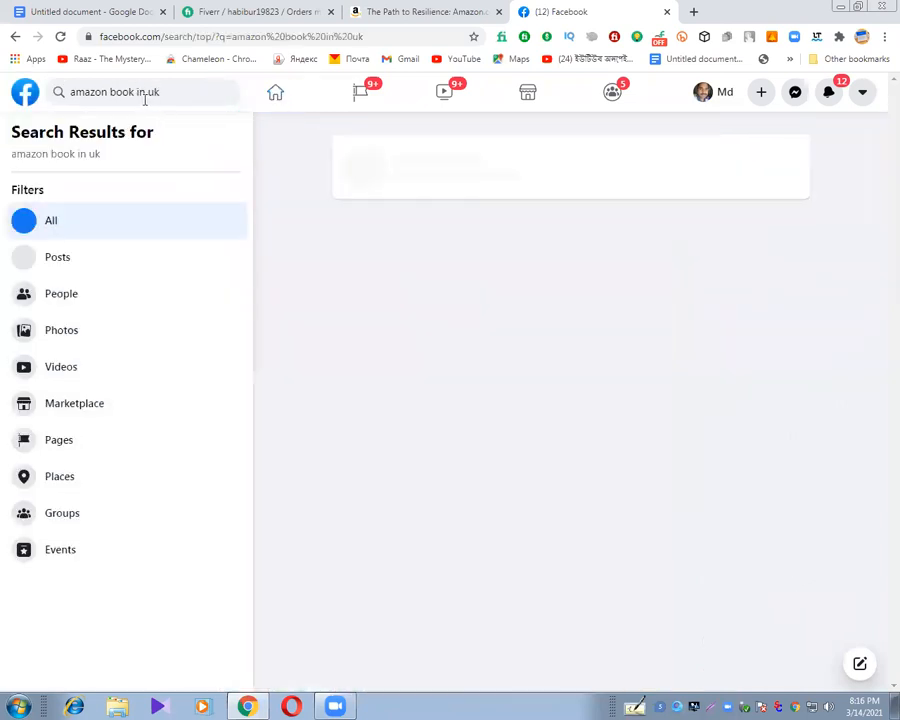
{"action": "left_click", "coordinate": [62, 513]}
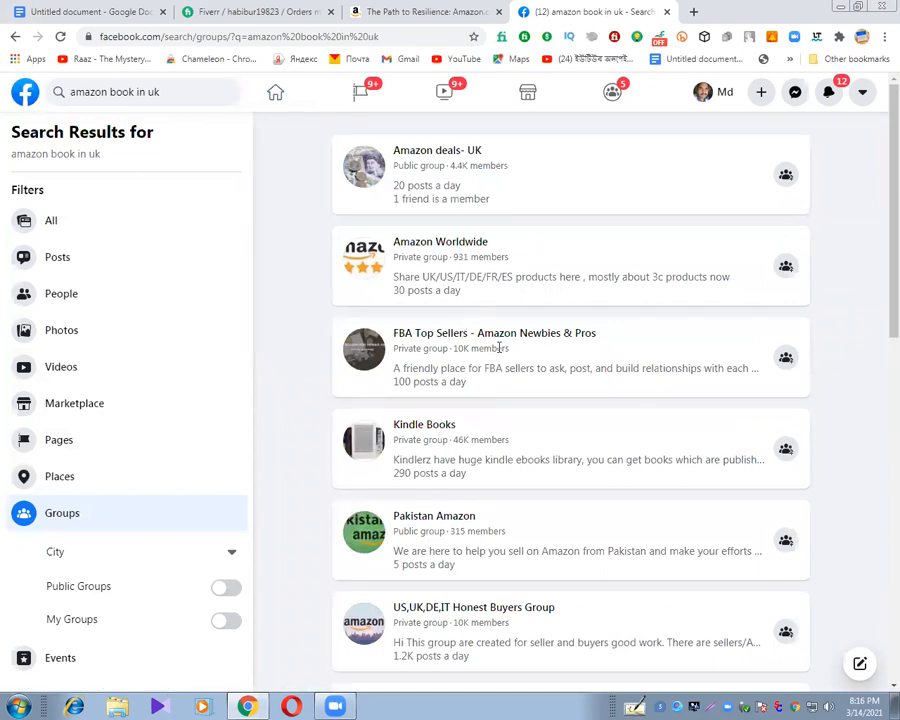
Copy the Facebook search phrase "amazon book in uk" into the Google Docs document, a few blank lines below the hashtags.
{"action": "left_click", "coordinate": [170, 88]}
{"action": "key", "text": "ctrl+c"}
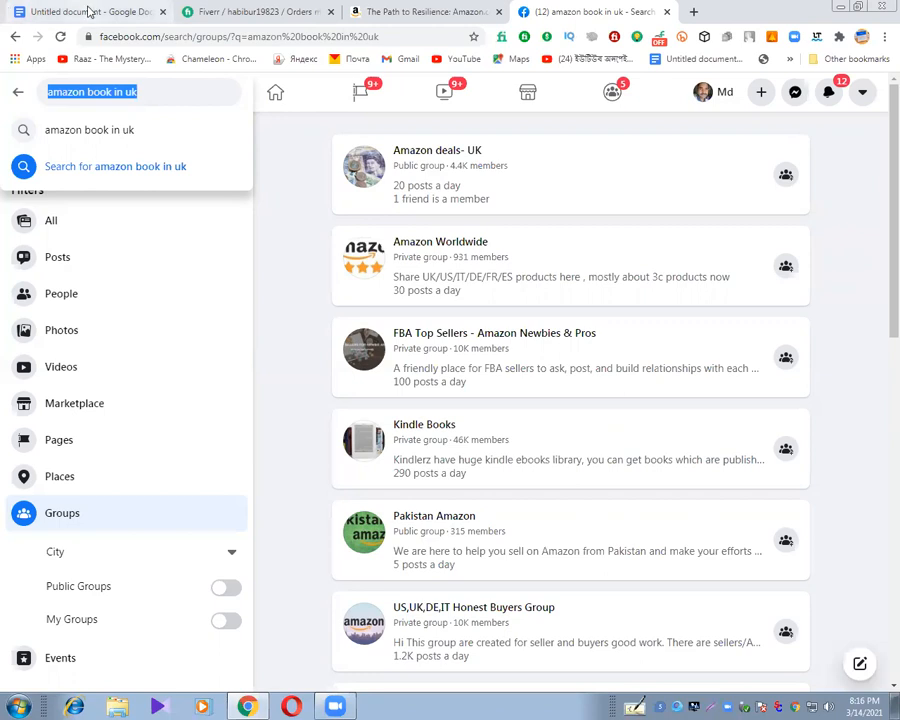
{"action": "left_click", "coordinate": [62, 11]}
{"action": "key", "text": "Return"}
{"action": "key", "text": "Return"}
{"action": "key", "text": "Return"}
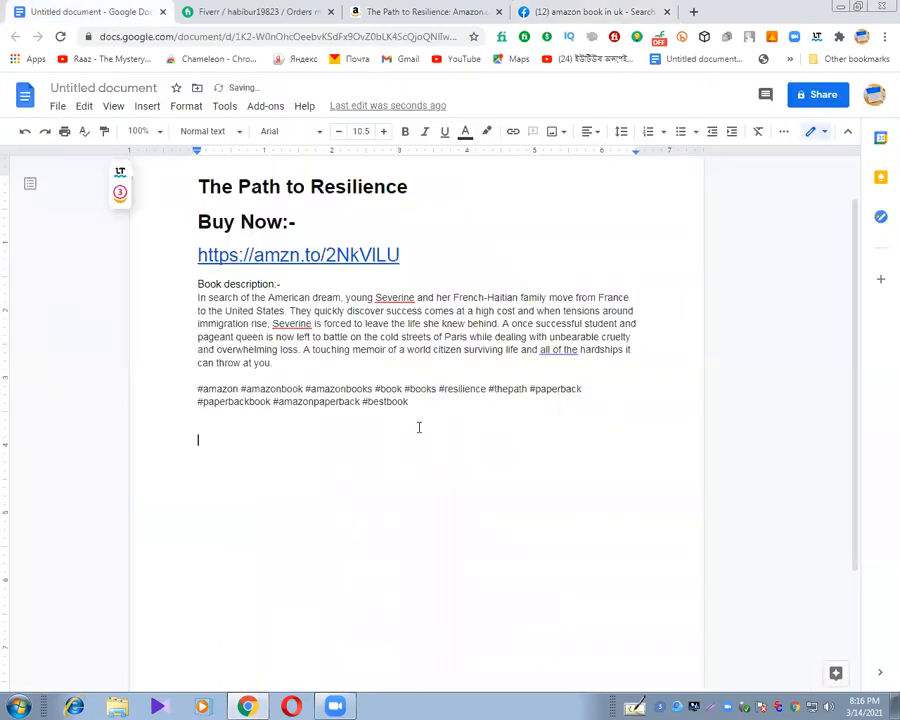
{"action": "key", "text": "Return"}
{"action": "key", "text": "ctrl+v"}
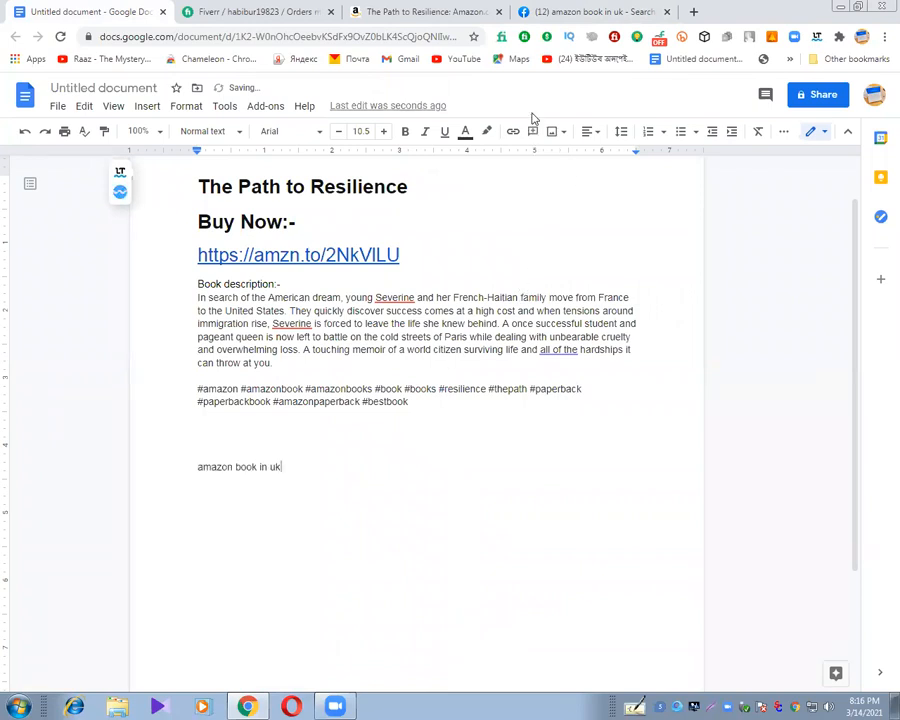
Return to Facebook, extend the search phrase to "amazon book review in uk" and limit the results to groups.
{"action": "left_click", "coordinate": [538, 12]}
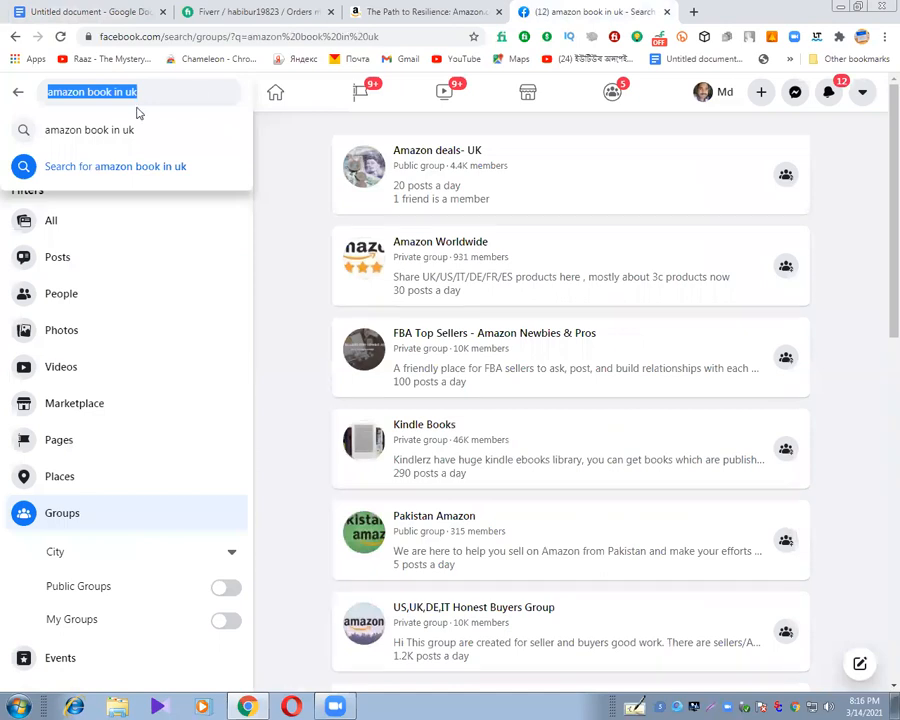
{"action": "left_click", "coordinate": [113, 91]}
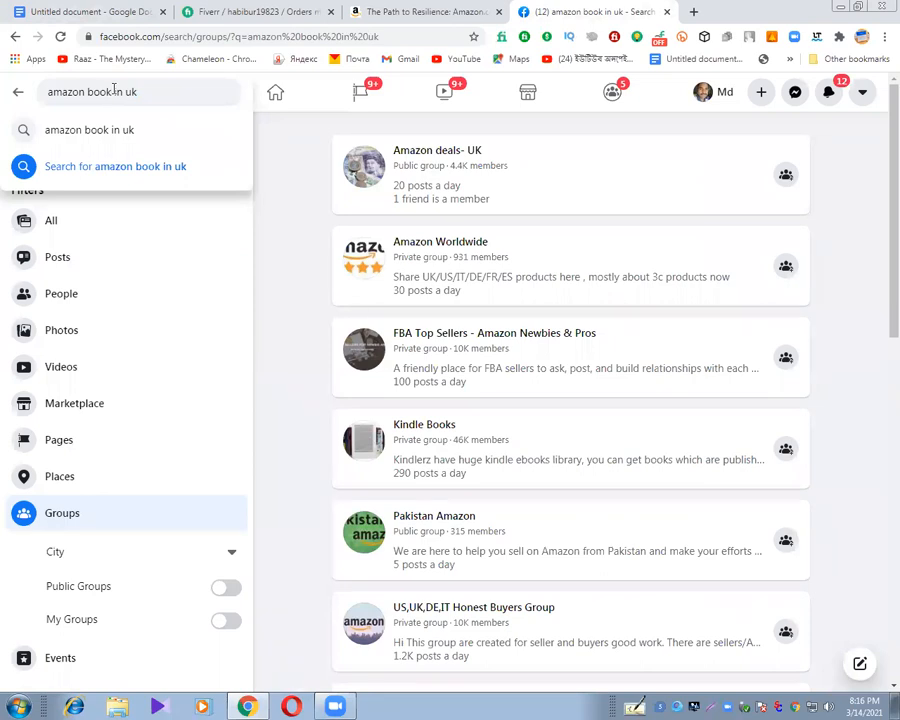
{"action": "type", "text": "-"}
{"action": "type", "text": "review"}
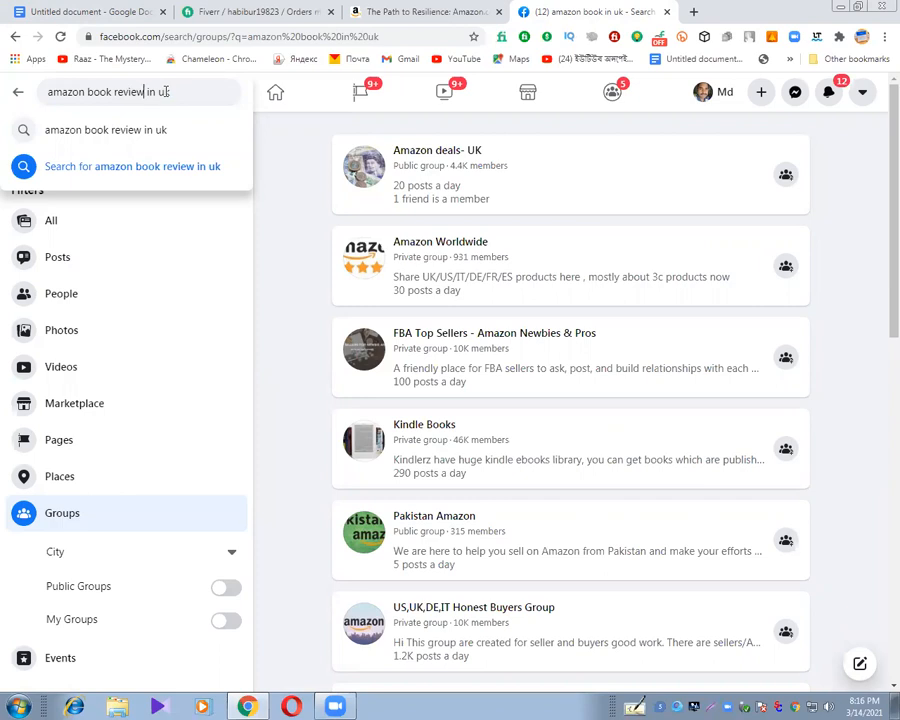
{"action": "key", "text": "Return"}
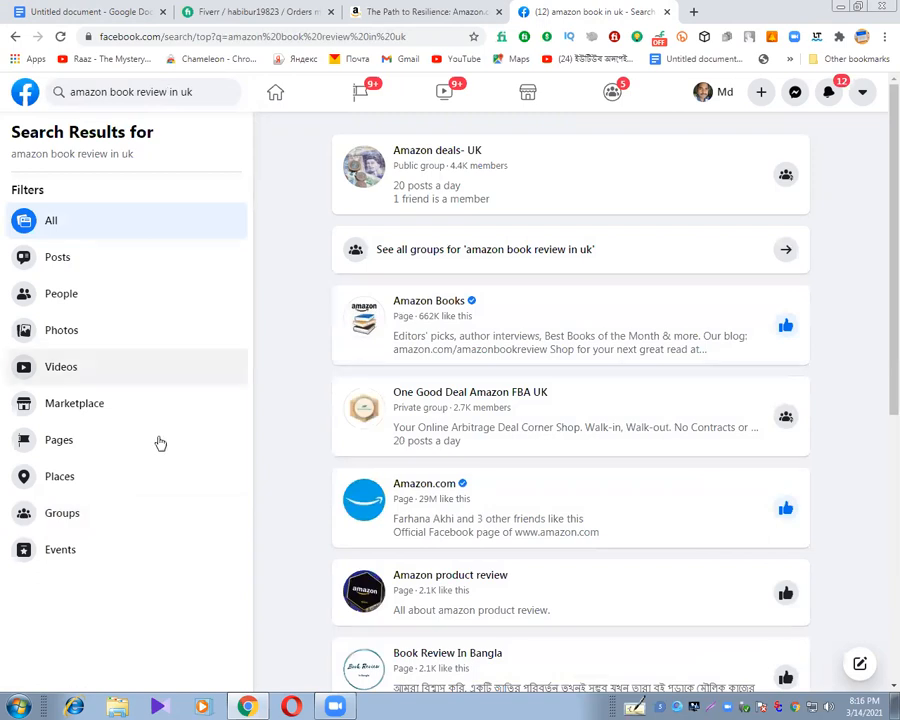
{"action": "left_click", "coordinate": [66, 518]}
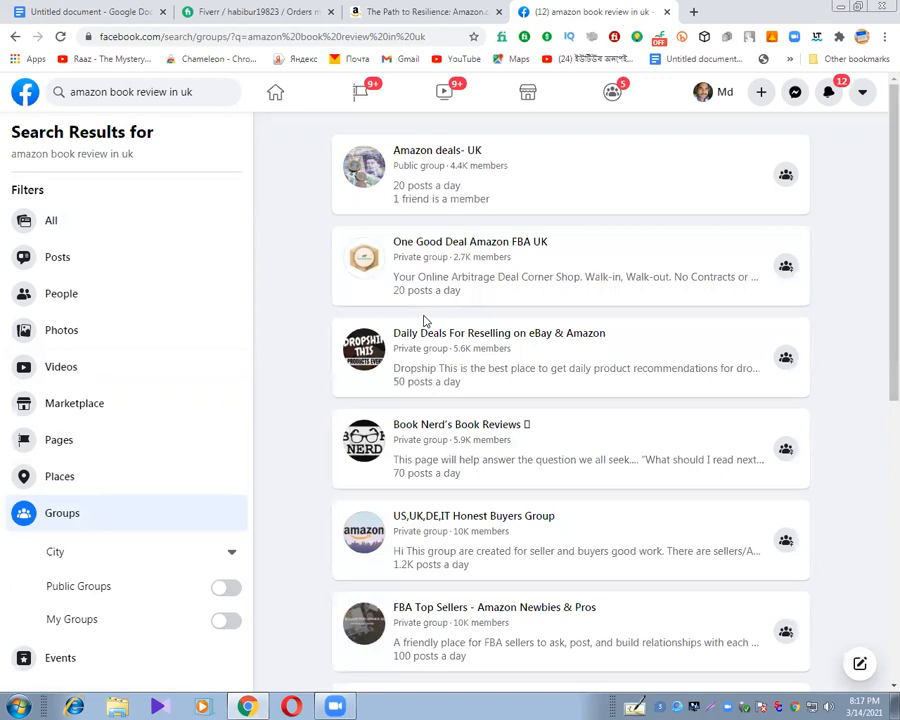
Copy the phrase "amazon book review in uk" onto a new line below the first search phrase in the Google Docs document.
{"action": "left_click", "coordinate": [138, 92]}
{"action": "key", "text": "ctrl+c"}
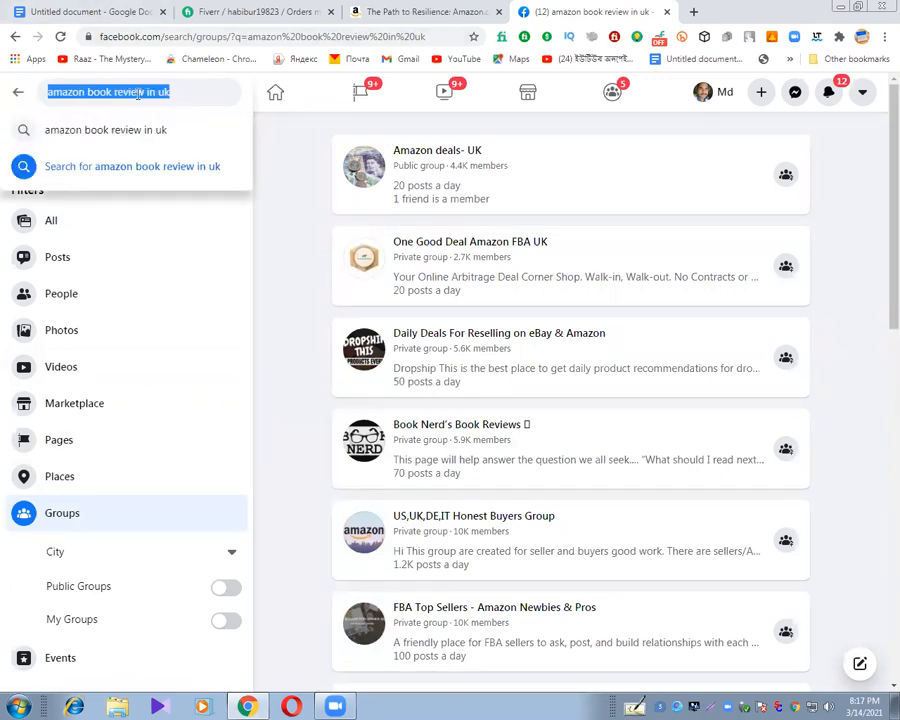
{"action": "left_click", "coordinate": [117, 17]}
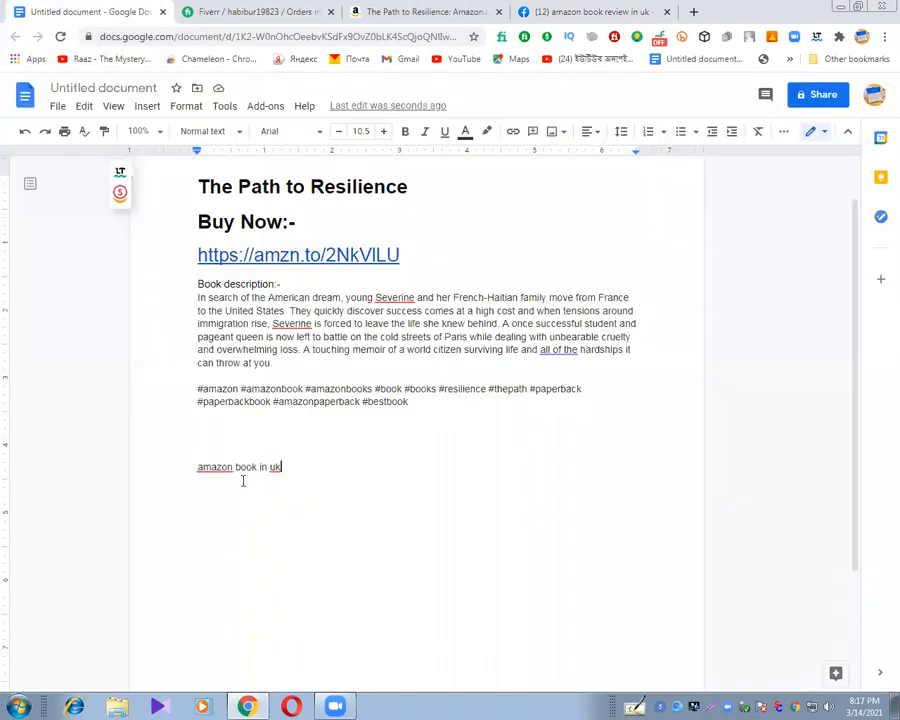
{"action": "key", "text": "Return"}
{"action": "key", "text": "ctrl+v"}
{"action": "key", "text": "Return"}
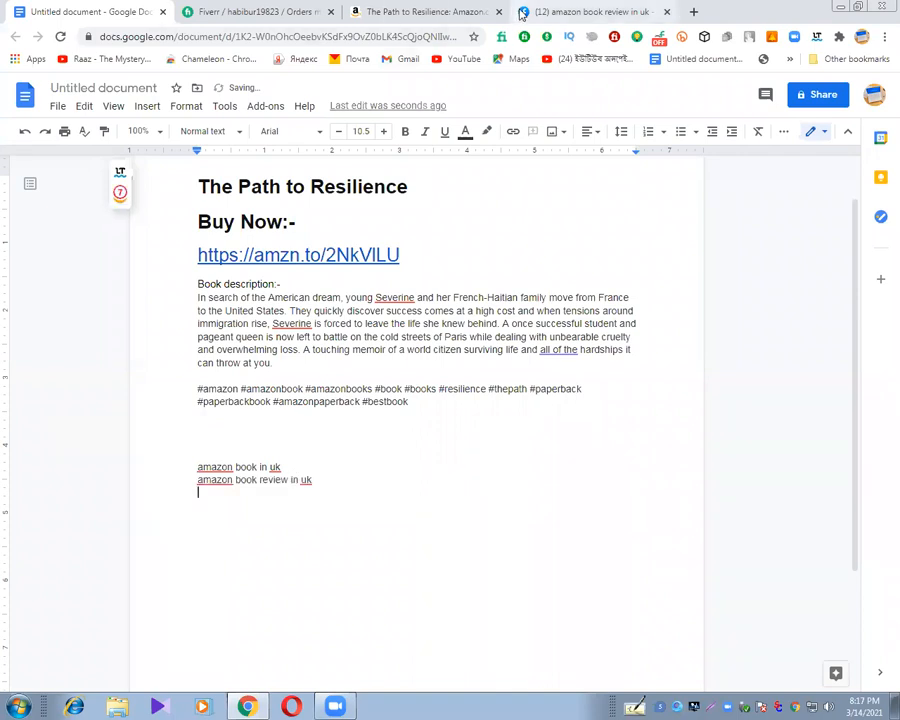
Return to Facebook, search for "amazon paperback book in uk" and show only the matching groups.
{"action": "left_click", "coordinate": [521, 13]}
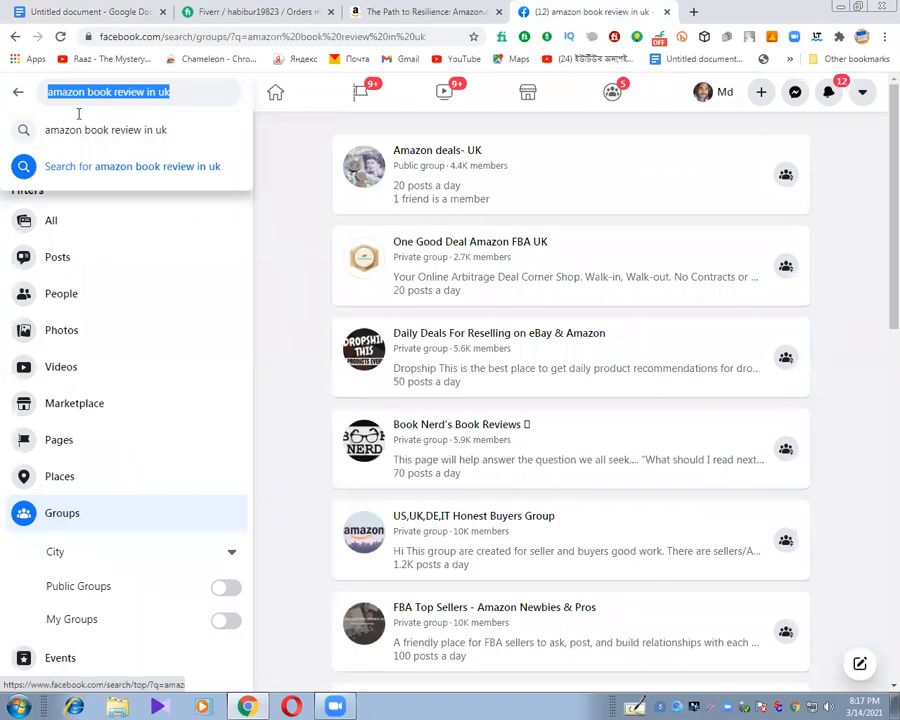
{"action": "key", "text": "BackSpace"}
{"action": "type", "text": "ama"}
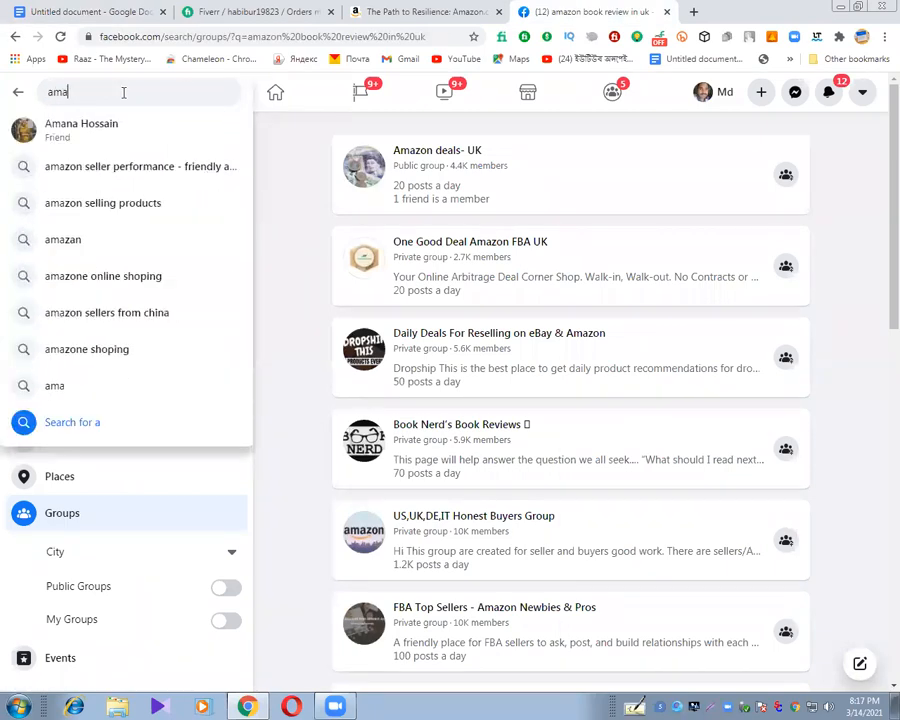
{"action": "type", "text": "zon paperbac"}
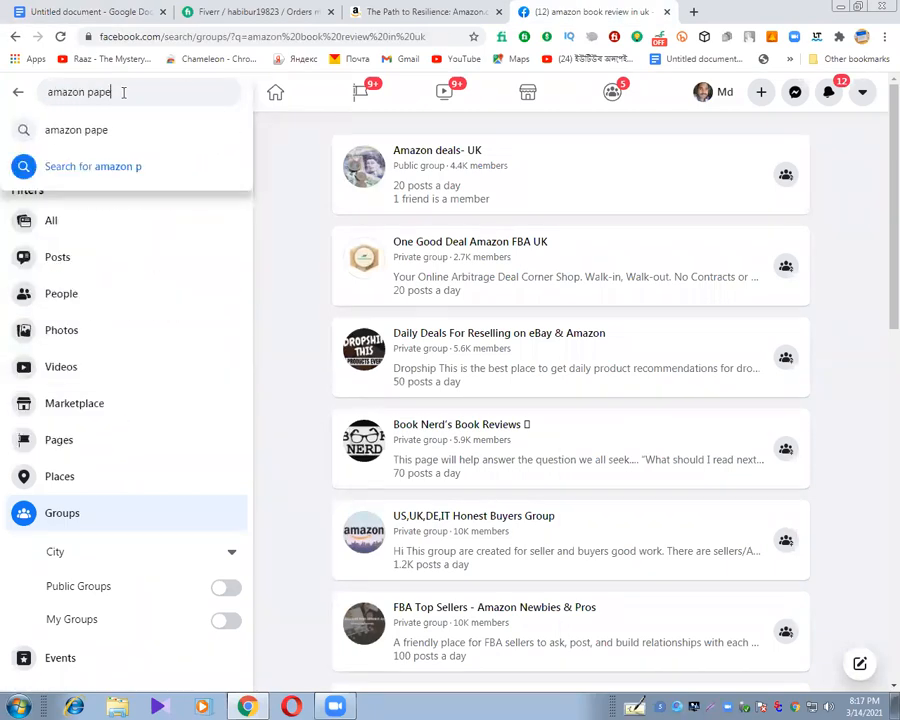
{"action": "type", "text": "k book in uk"}
{"action": "key", "text": "Return"}
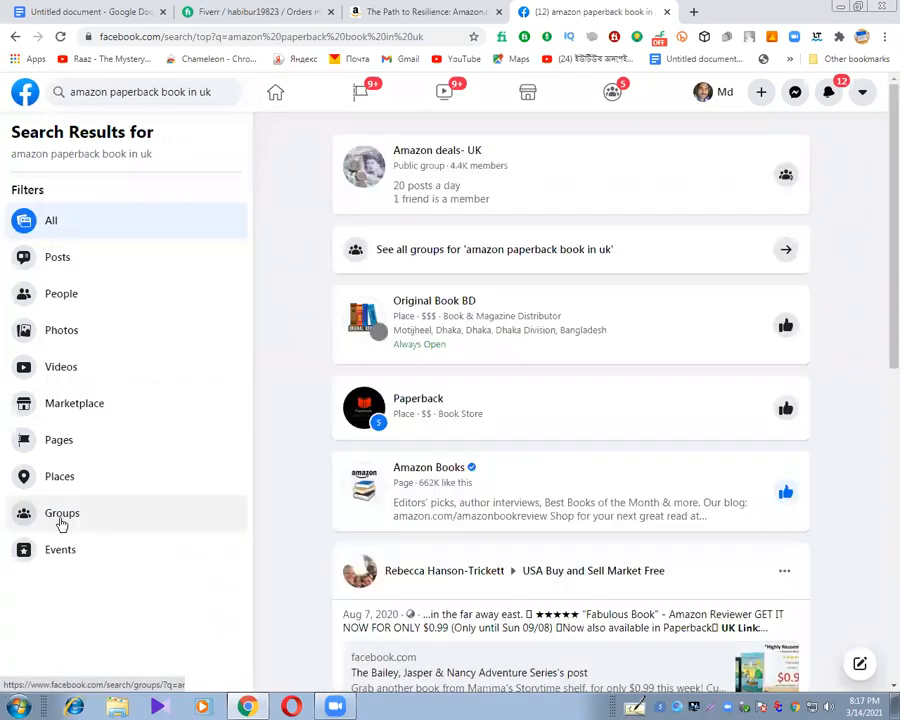
{"action": "left_click", "coordinate": [60, 522]}
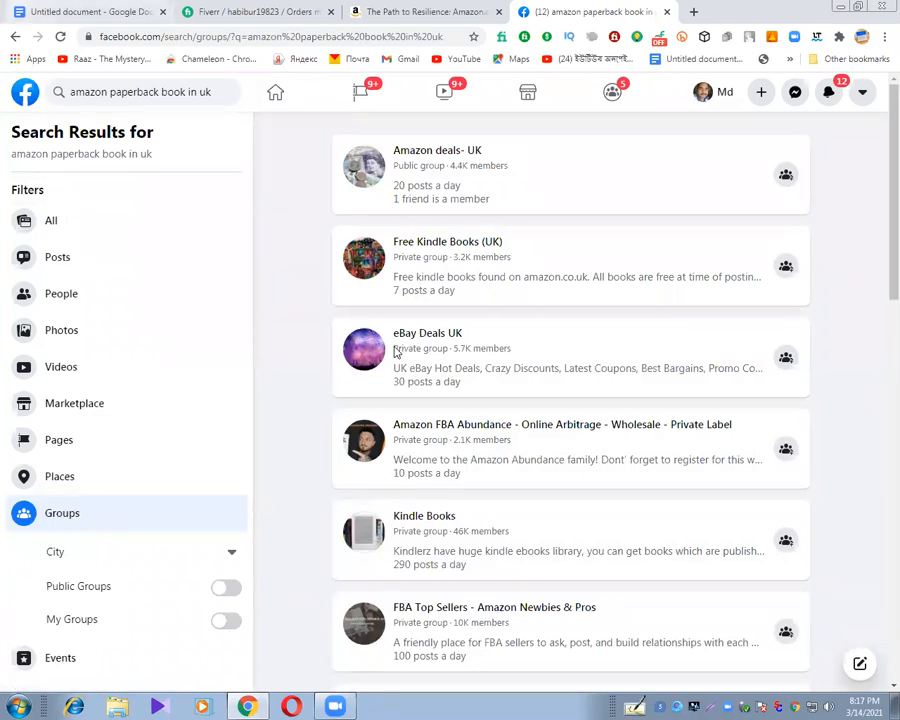
Copy the phrase "amazon paperback book in uk" into the Google Docs document as the third search phrase.
{"action": "left_click", "coordinate": [157, 91]}
{"action": "key", "text": "ctrl+c"}
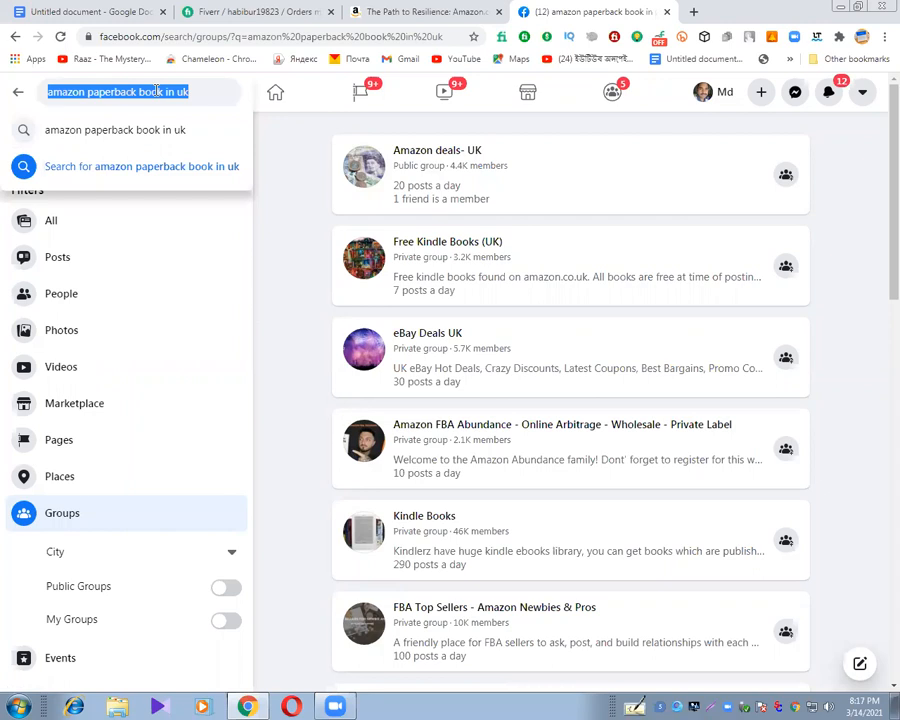
{"action": "left_click", "coordinate": [104, 17]}
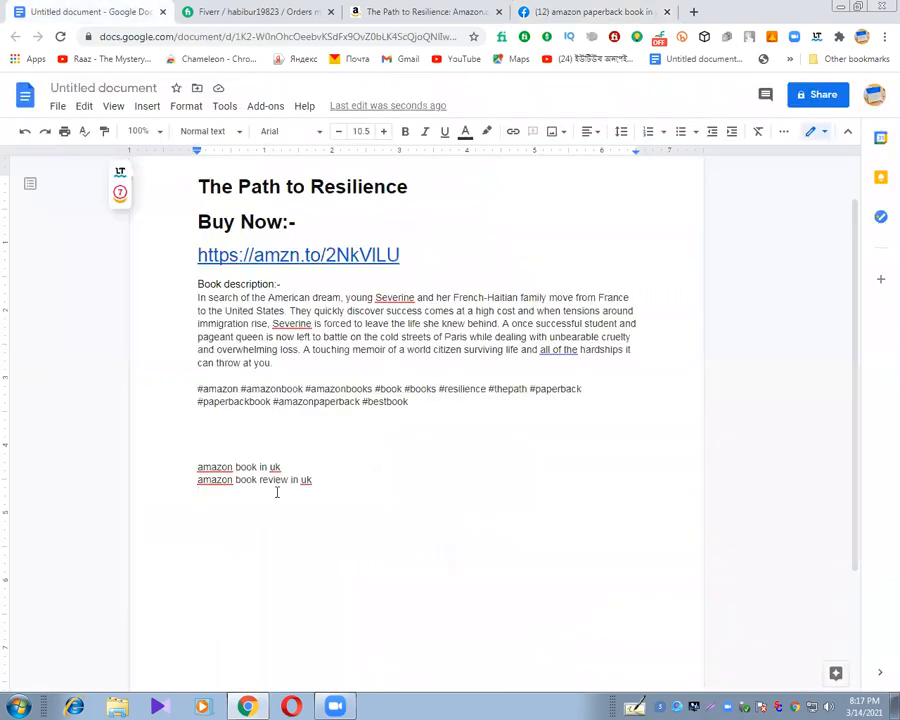
{"action": "key", "text": "ctrl+v"}
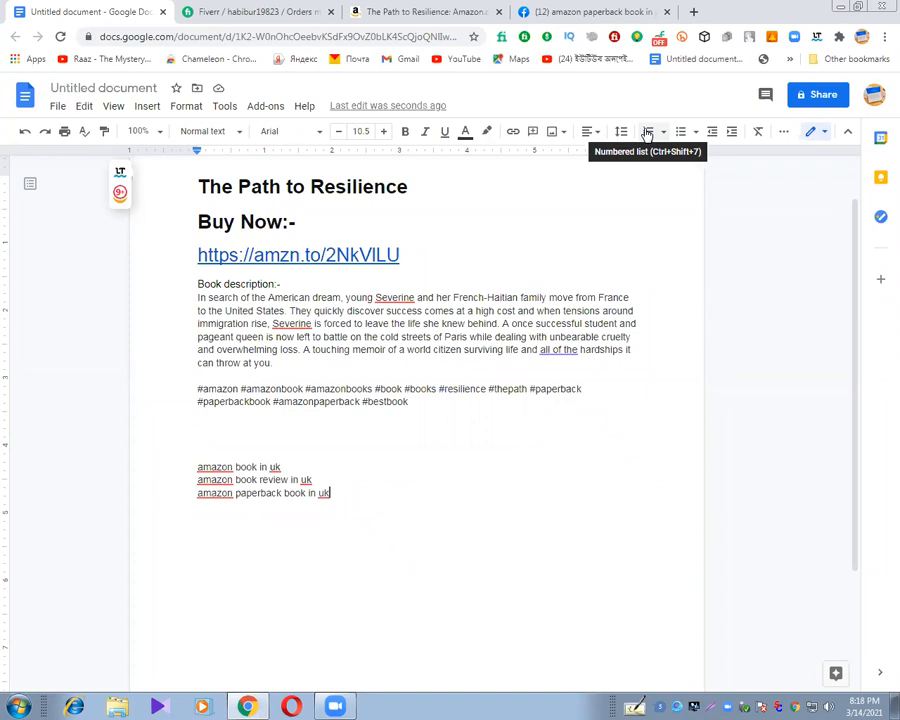
Place the text cursor at the end of the hashtags, after #bestbook.
{"action": "left_click", "coordinate": [409, 412]}
{"action": "left_click", "coordinate": [411, 403]}
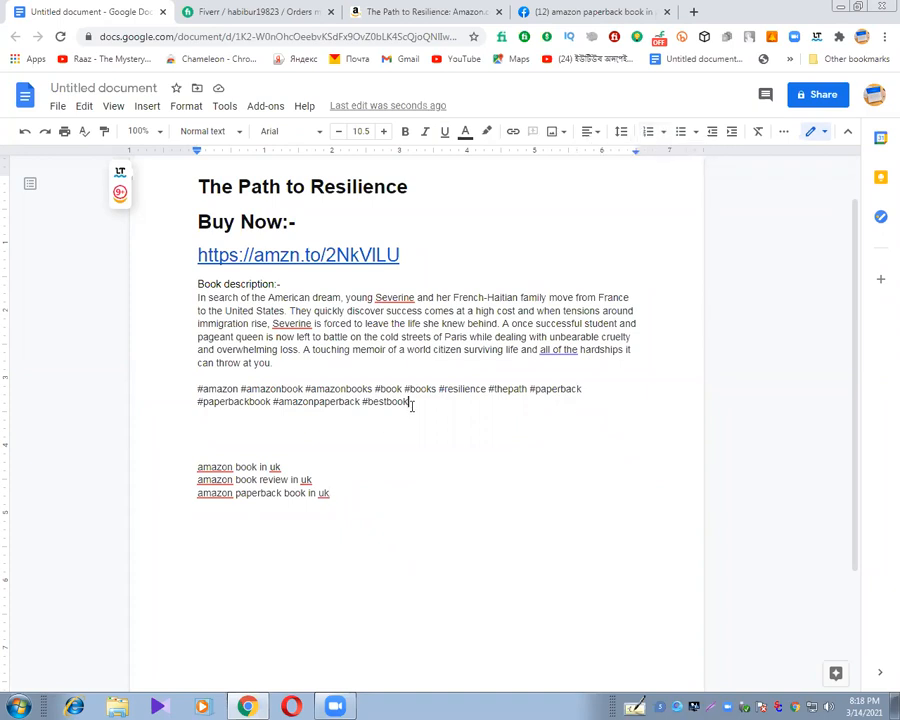